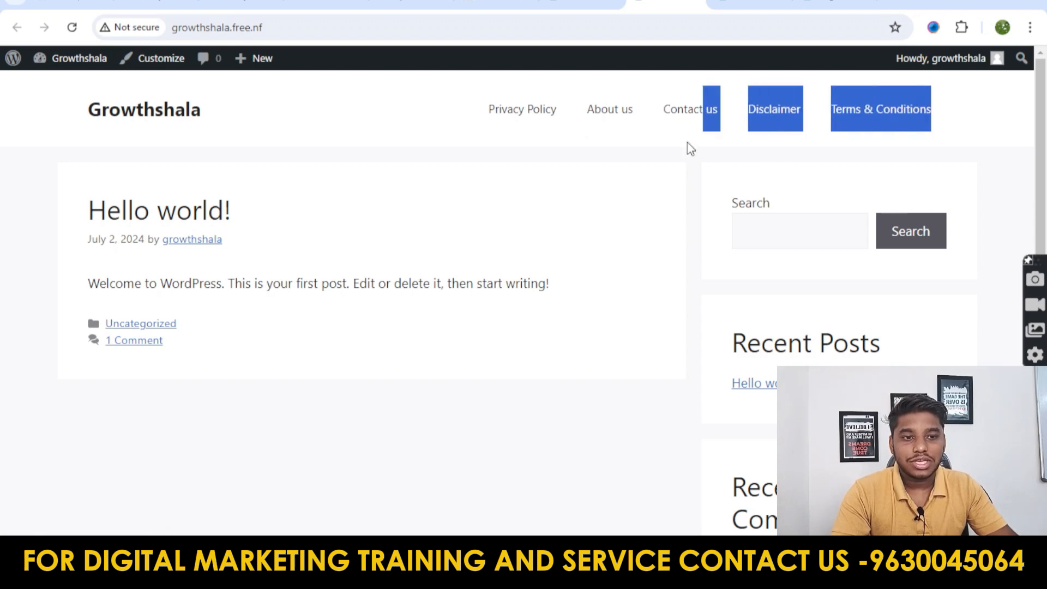
Step: Examine the page links in the site's header navigation and the rest of the homepage
{"action": "left_click", "coordinate": [421, 117]}
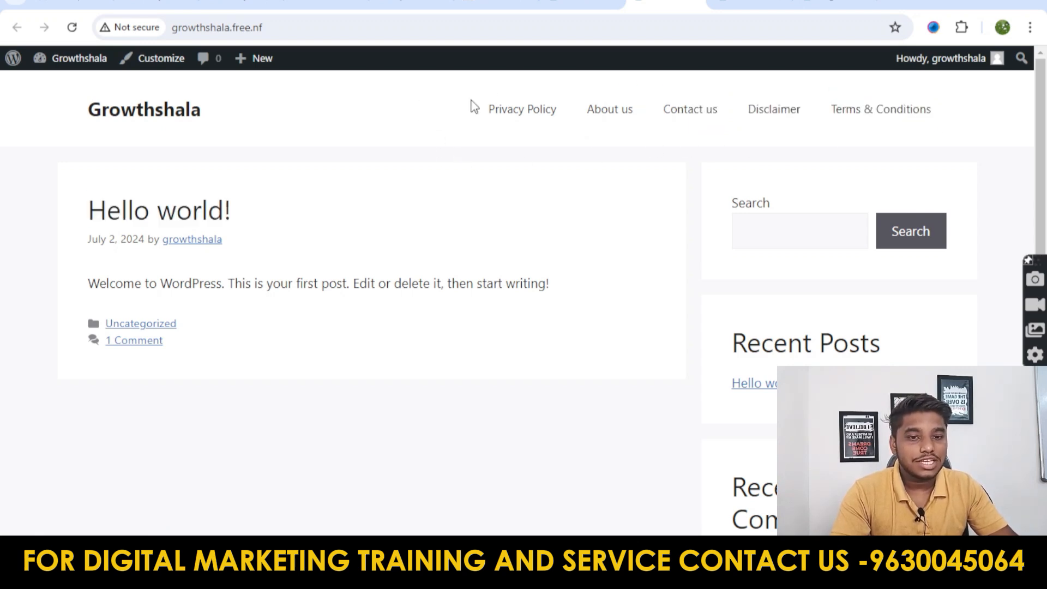
{"action": "left_click_drag", "start_coordinate": [471, 100], "coordinate": [903, 71]}
{"action": "left_click", "coordinate": [392, 130]}
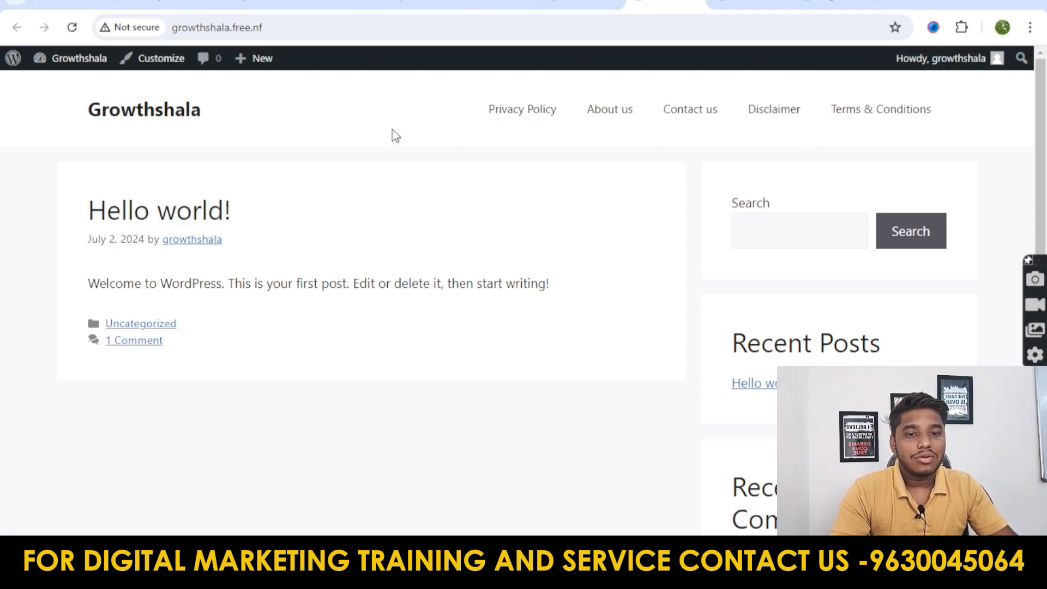
{"action": "left_click_drag", "start_coordinate": [391, 129], "coordinate": [963, 108]}
{"action": "left_click", "coordinate": [968, 112]}
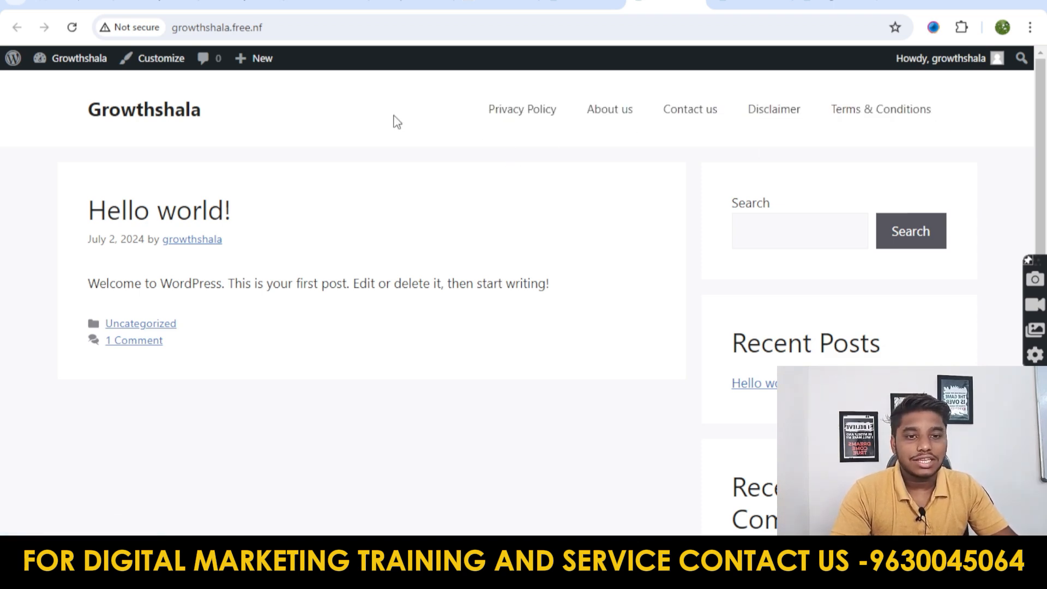
{"action": "left_click_drag", "start_coordinate": [394, 122], "coordinate": [1044, 87]}
{"action": "left_click", "coordinate": [972, 127]}
{"action": "left_click_drag", "start_coordinate": [976, 121], "coordinate": [484, 121]}
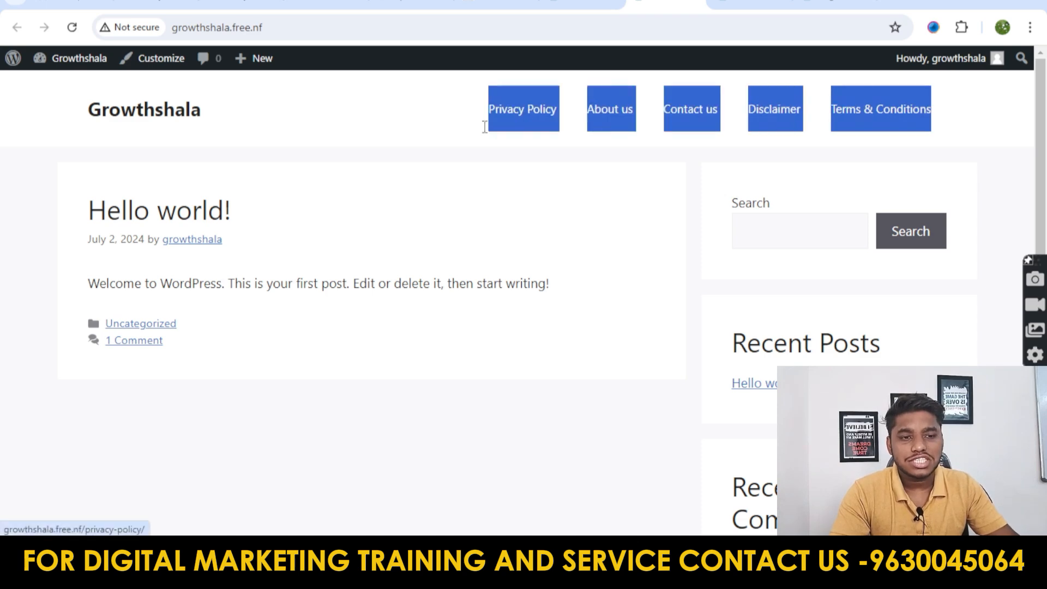
{"action": "left_click", "coordinate": [445, 128]}
{"action": "scroll", "coordinate": [683, 157], "scroll_direction": "down", "scroll_amount": 5}
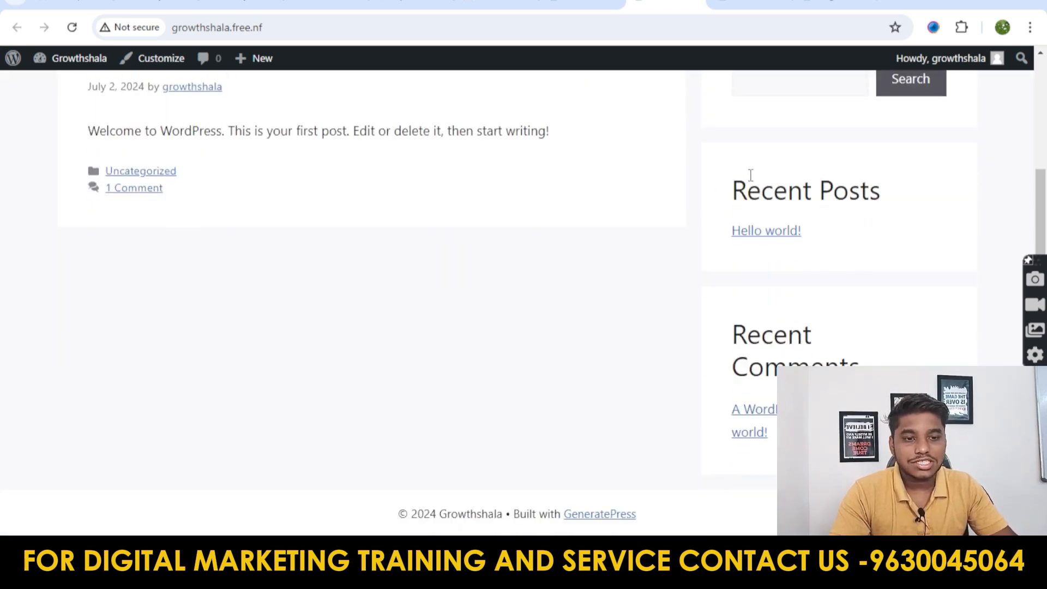
{"action": "scroll", "coordinate": [509, 126], "scroll_direction": "up", "scroll_amount": 5}
{"action": "left_click_drag", "start_coordinate": [509, 126], "coordinate": [957, 198]}
{"action": "scroll", "coordinate": [957, 198], "scroll_direction": "down", "scroll_amount": 3}
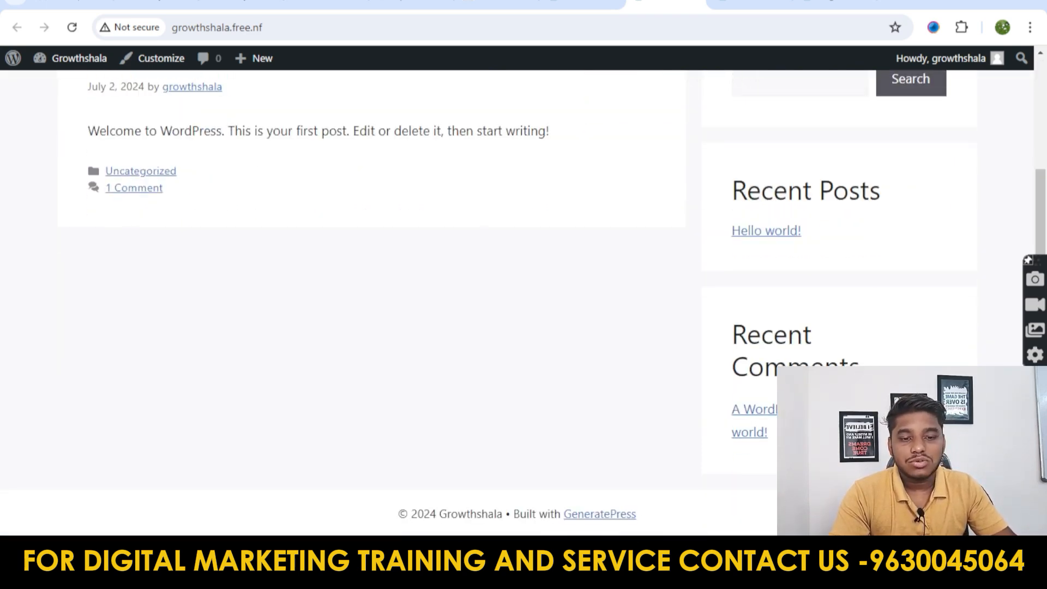
{"action": "scroll", "coordinate": [784, 136], "scroll_direction": "up", "scroll_amount": 3}
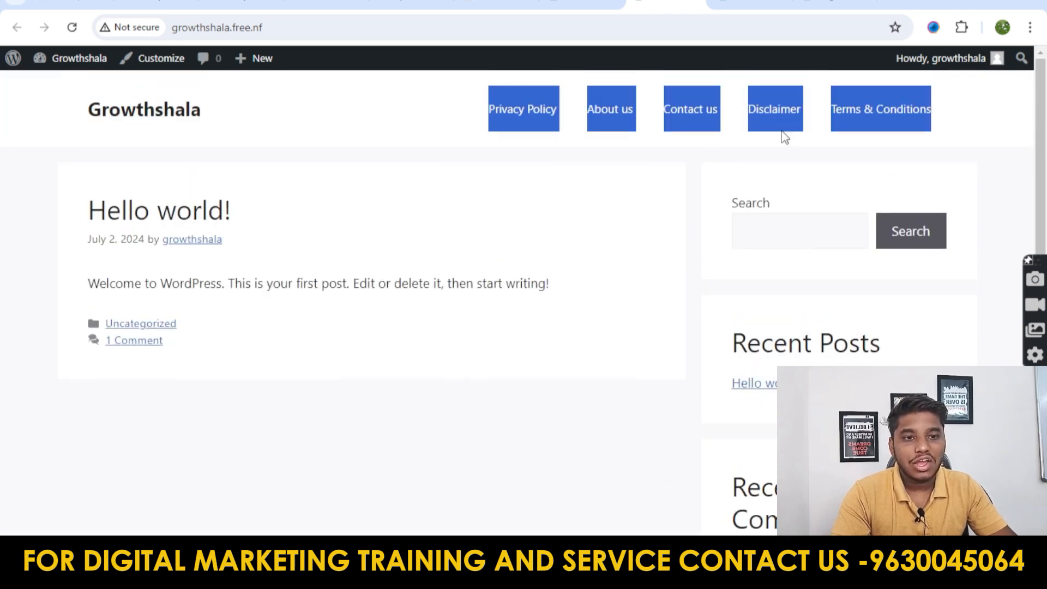
{"action": "left_click", "coordinate": [403, 110]}
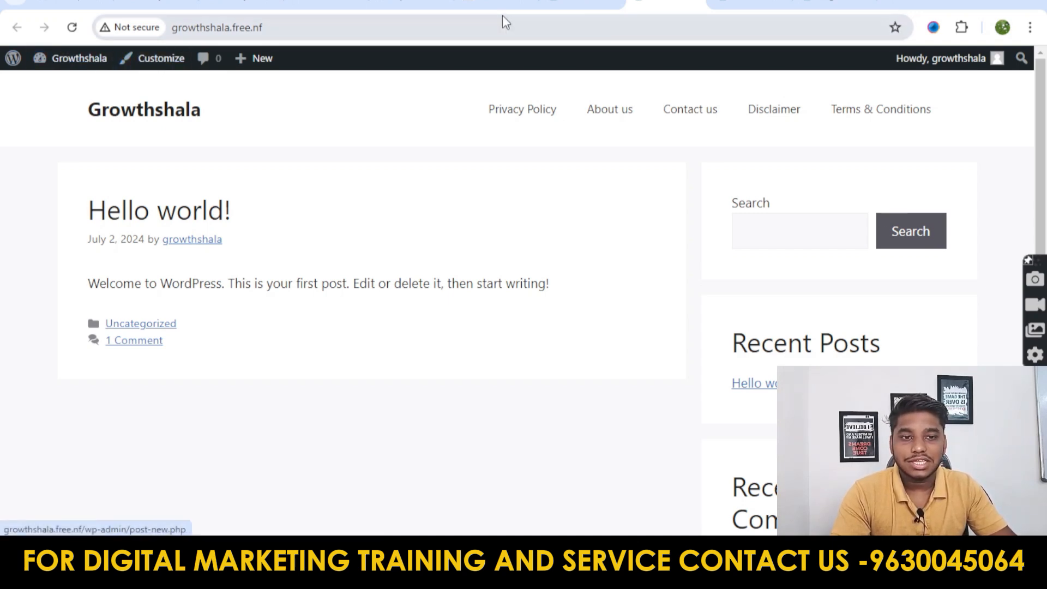
Step: Check the Appearance options in the WordPress admin, and open the theme Customizer from the Hello world! post page
{"action": "left_click", "coordinate": [551, 4]}
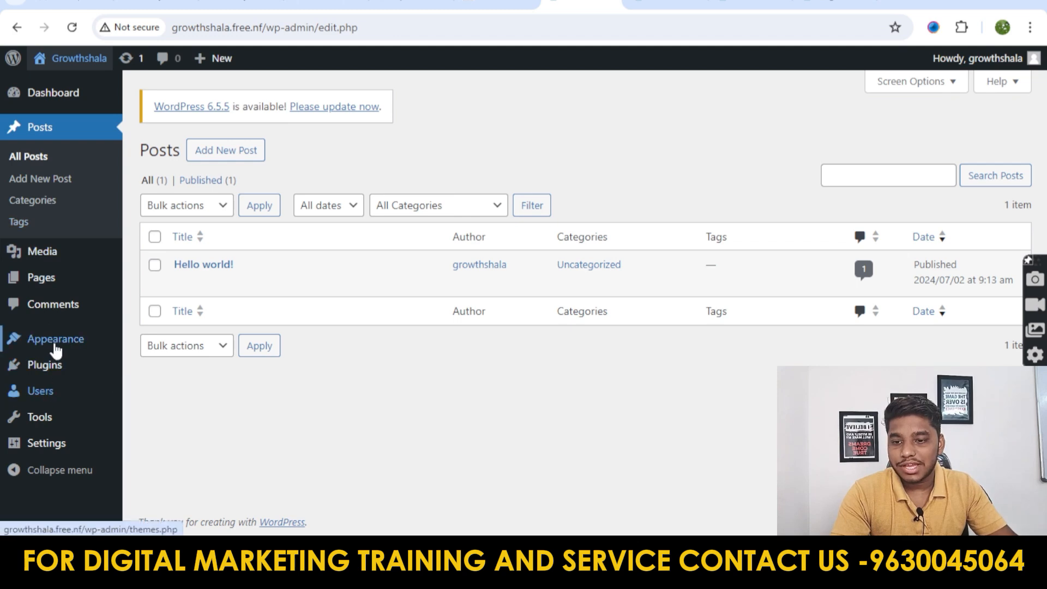
{"action": "mouse_move", "coordinate": [54, 343]}
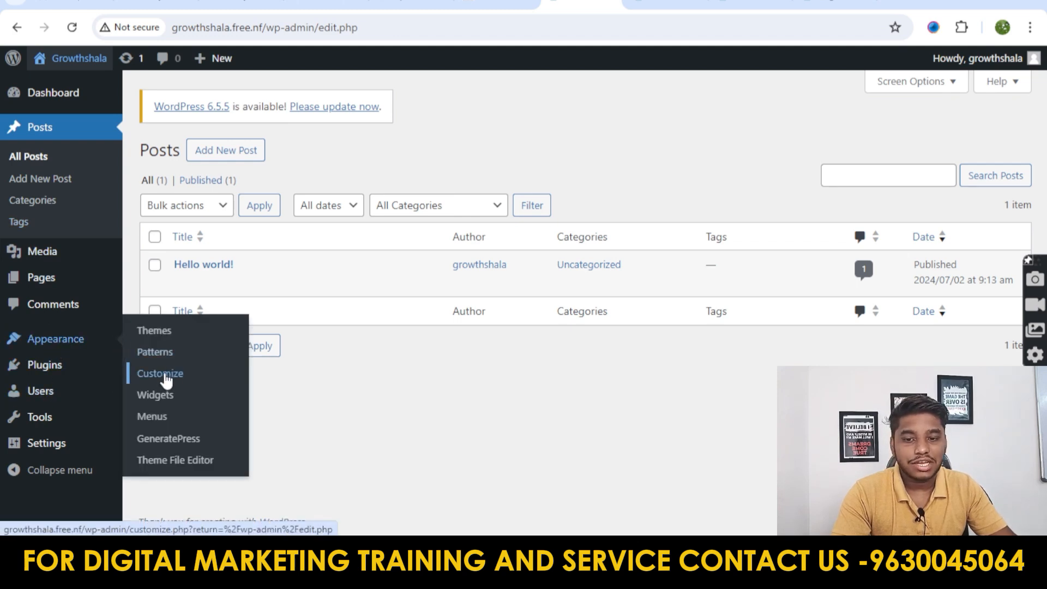
{"action": "left_click", "coordinate": [749, 4]}
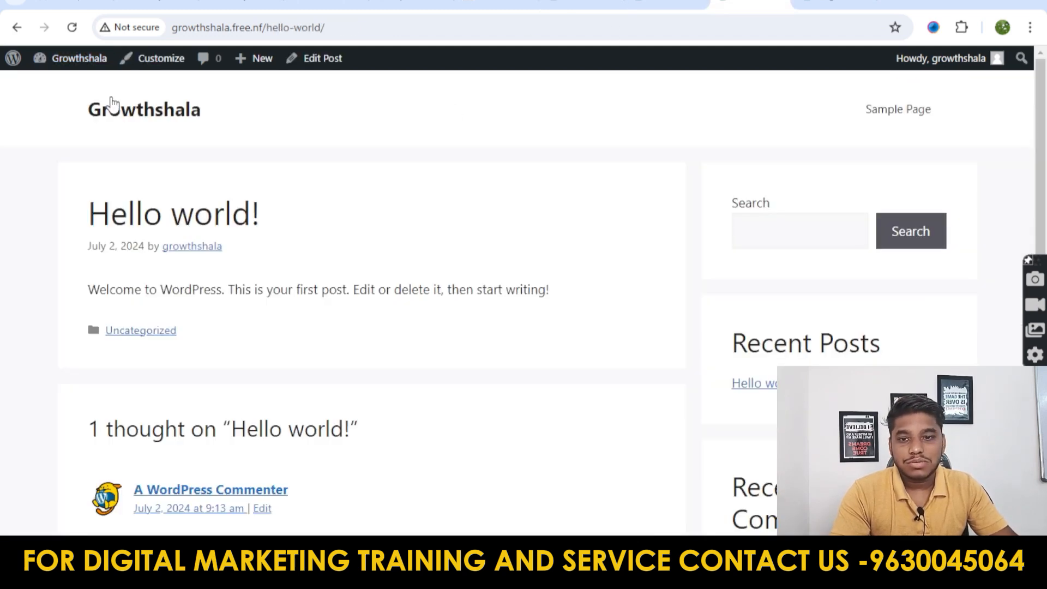
{"action": "left_click", "coordinate": [145, 71]}
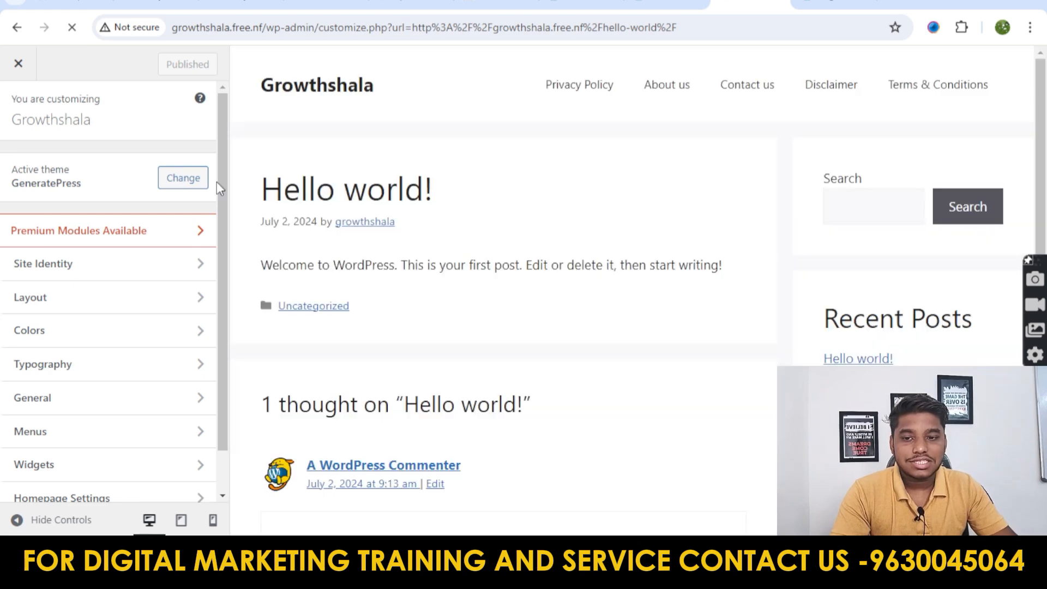
Step: Look through the Customizer's live preview of the post and its Layout and Typography sections
{"action": "scroll", "coordinate": [905, 197], "scroll_direction": "down", "scroll_amount": 3}
{"action": "scroll", "coordinate": [872, 240], "scroll_direction": "up", "scroll_amount": 3}
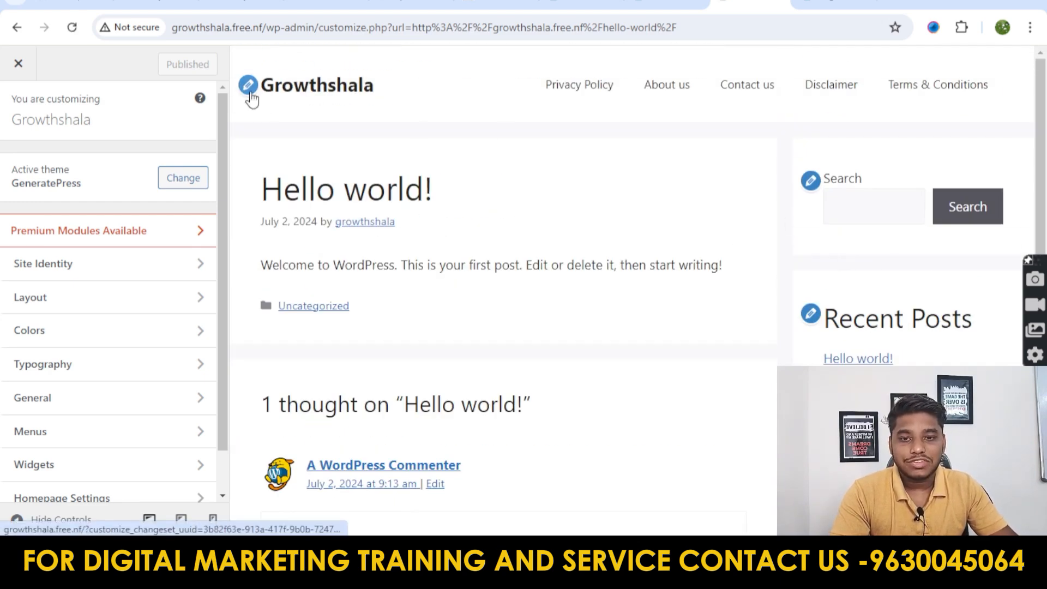
{"action": "scroll", "coordinate": [813, 243], "scroll_direction": "down", "scroll_amount": 4}
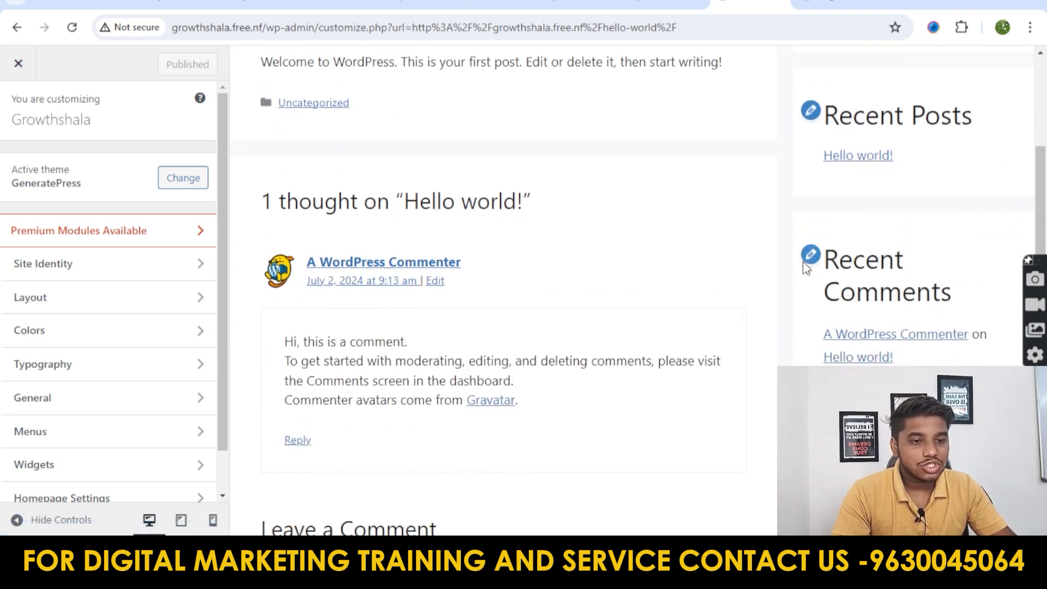
{"action": "scroll", "coordinate": [839, 196], "scroll_direction": "down", "scroll_amount": 6}
{"action": "scroll", "coordinate": [860, 234], "scroll_direction": "up", "scroll_amount": 10}
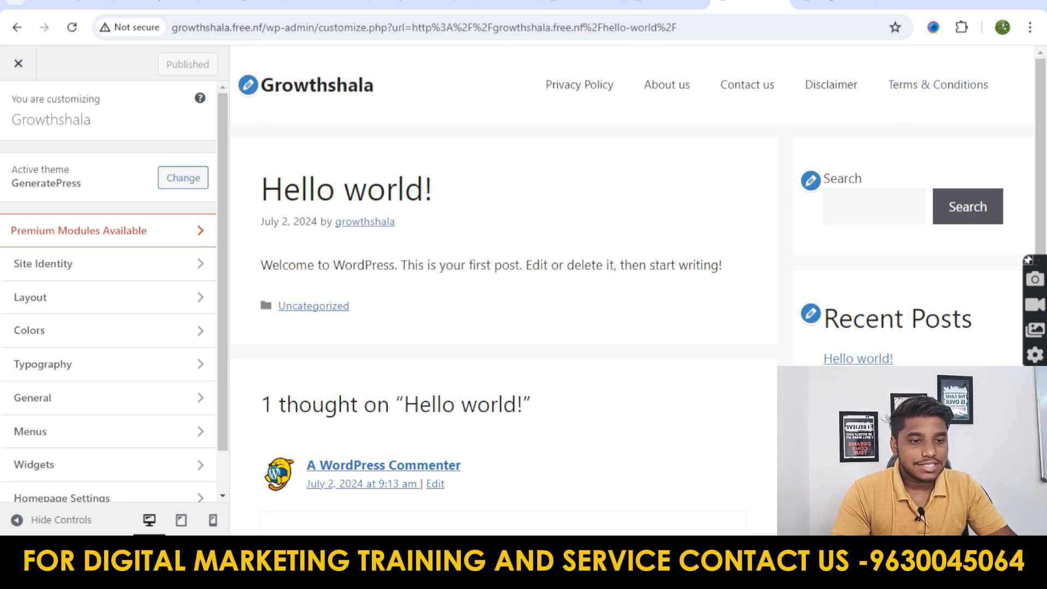
{"action": "scroll", "coordinate": [633, 289], "scroll_direction": "down", "scroll_amount": 10}
{"action": "scroll", "coordinate": [402, 473], "scroll_direction": "up", "scroll_amount": 10}
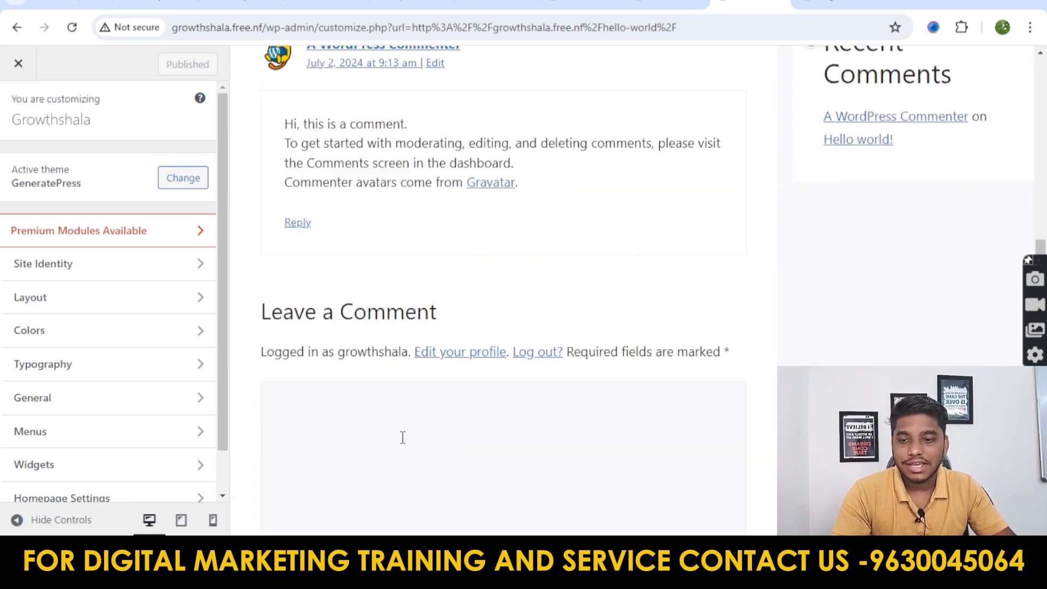
{"action": "scroll", "coordinate": [51, 304], "scroll_direction": "down", "scroll_amount": 1}
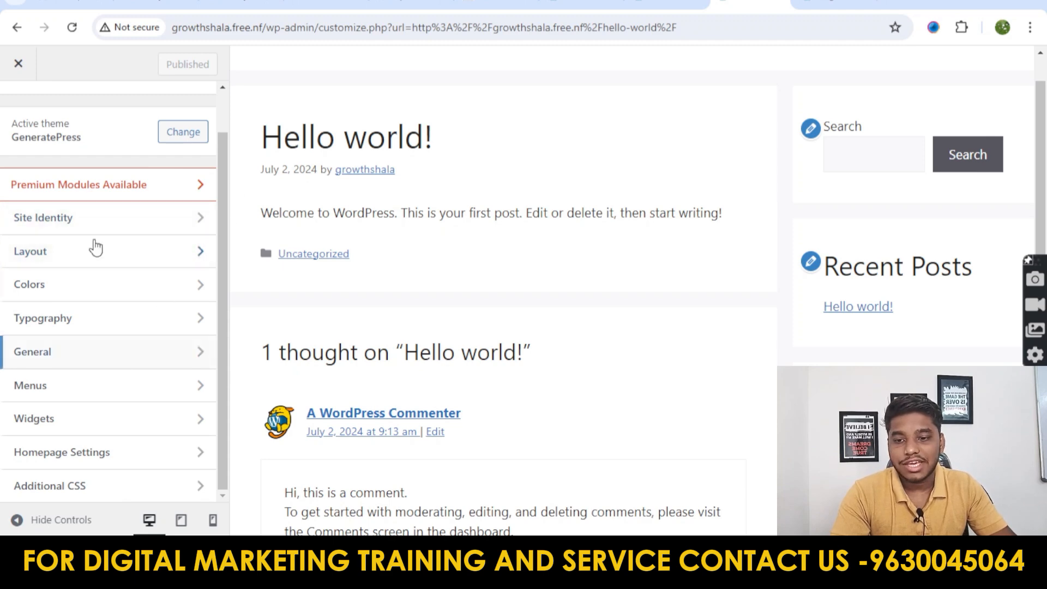
{"action": "left_click", "coordinate": [93, 248]}
{"action": "left_click", "coordinate": [12, 121]}
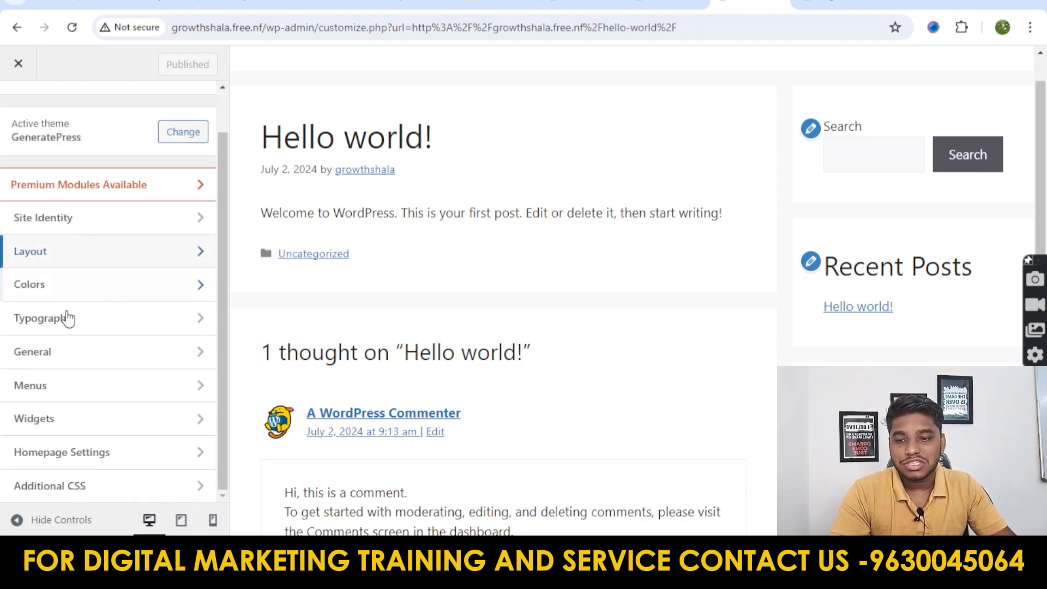
{"action": "left_click", "coordinate": [73, 327]}
{"action": "left_click", "coordinate": [18, 115]}
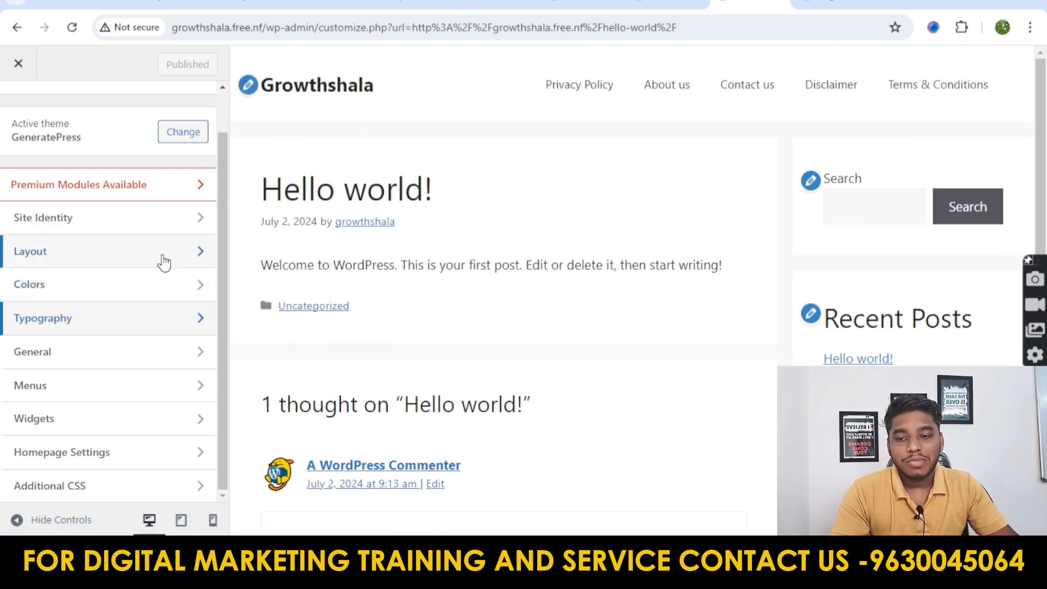
Step: Create a new menu named header and assign it to the Primary Menu location
{"action": "left_click", "coordinate": [89, 394]}
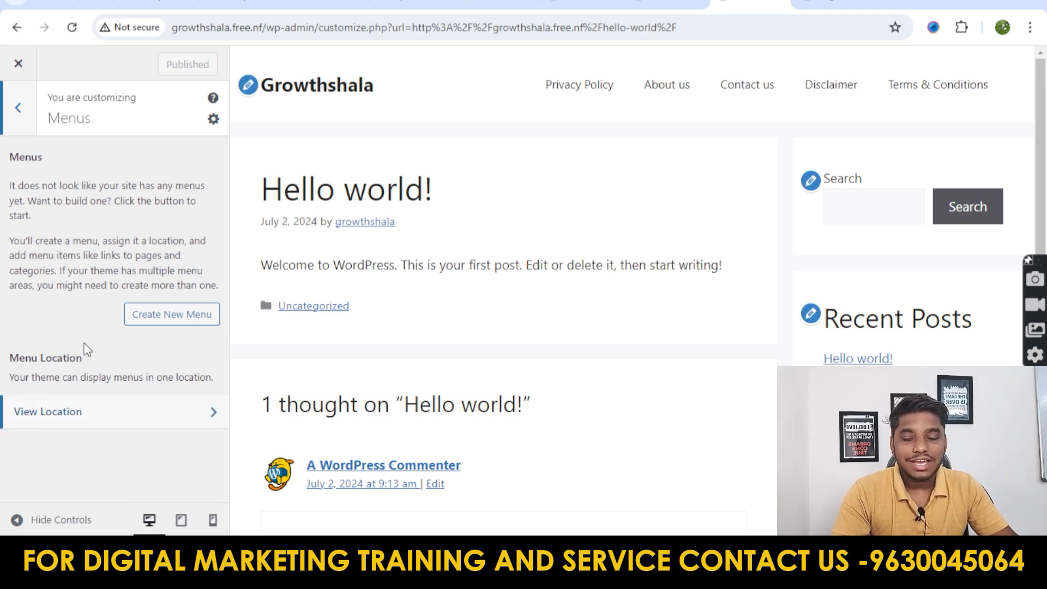
{"action": "left_click", "coordinate": [171, 318]}
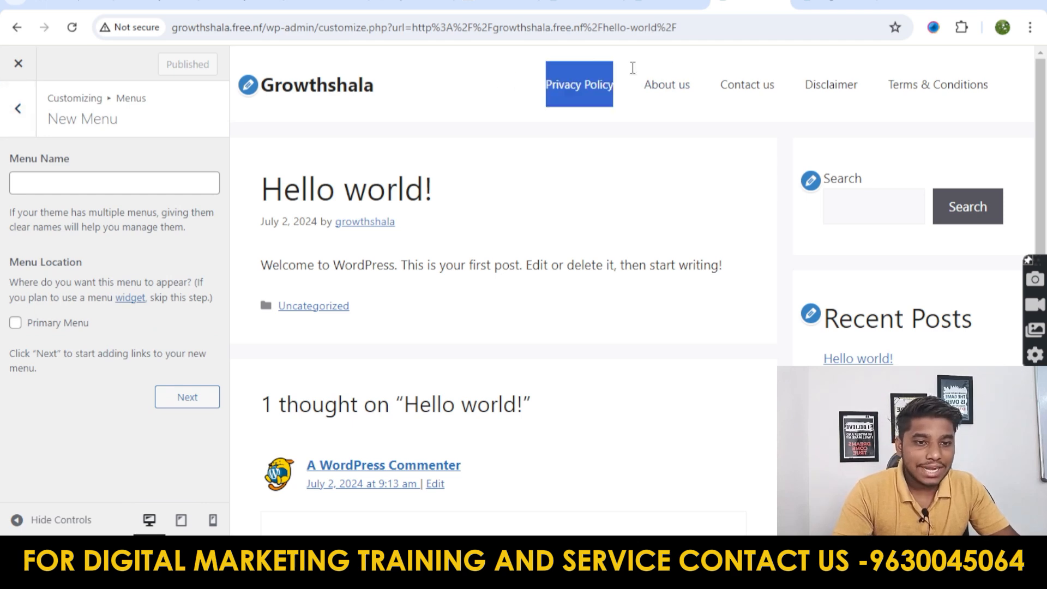
{"action": "left_click", "coordinate": [155, 189]}
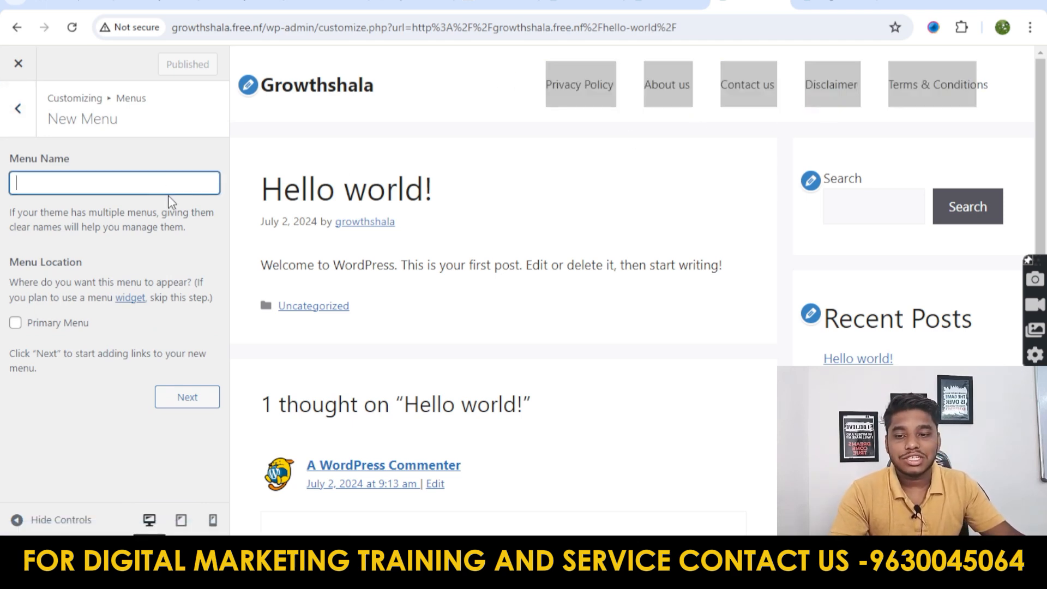
{"action": "type", "text": "header"}
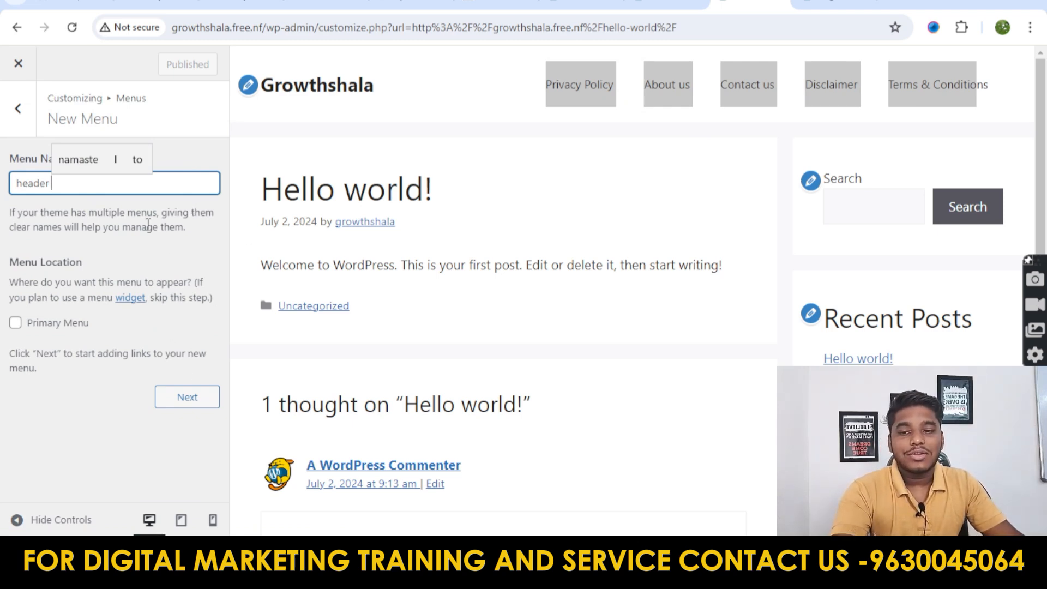
{"action": "left_click", "coordinate": [676, 136]}
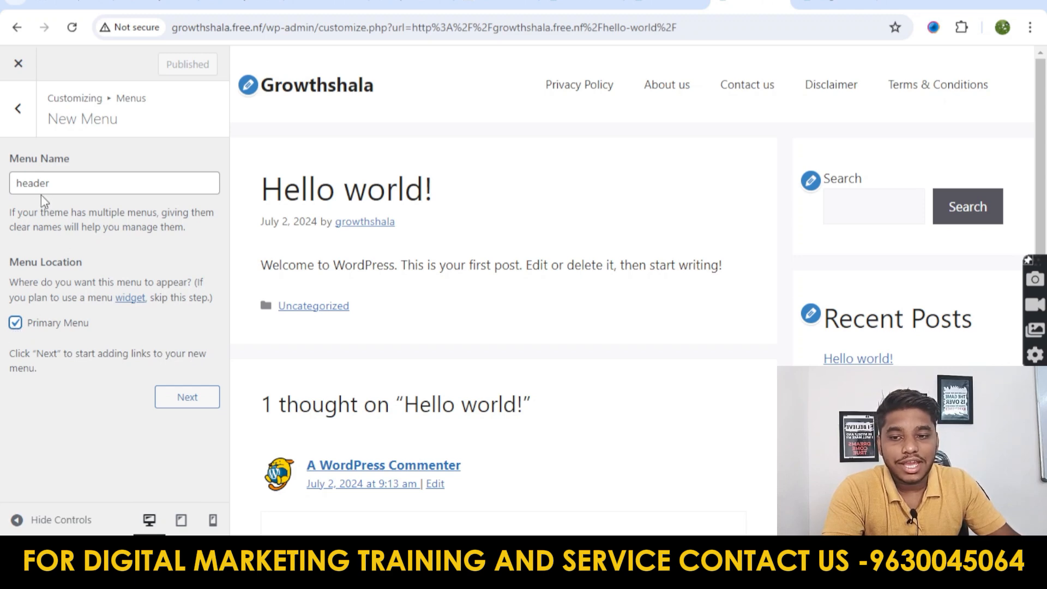
{"action": "left_click_drag", "start_coordinate": [57, 181], "coordinate": [21, 184]}
{"action": "left_click", "coordinate": [62, 185]}
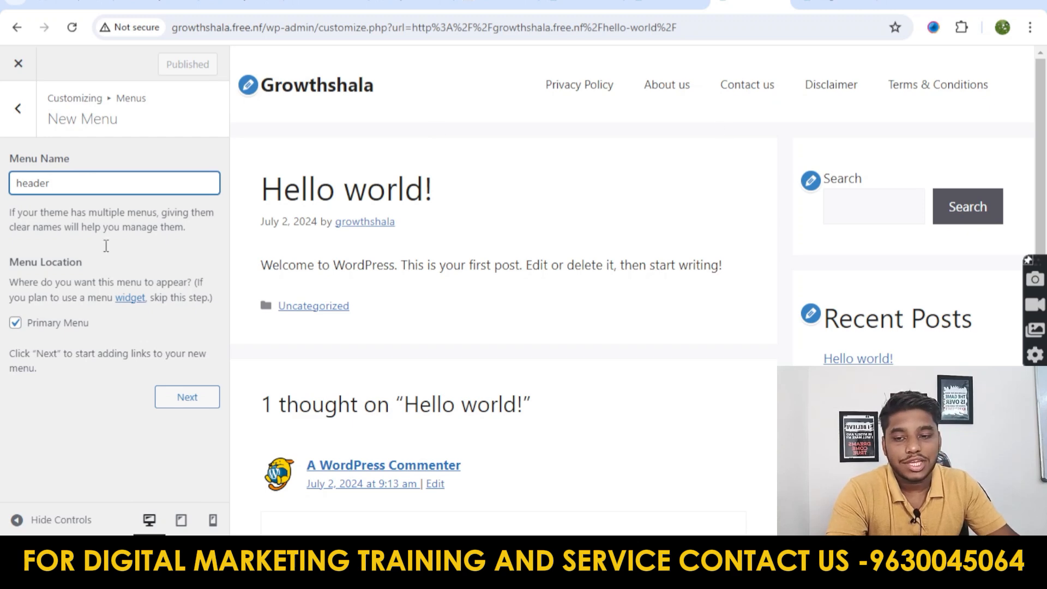
{"action": "left_click", "coordinate": [185, 398]}
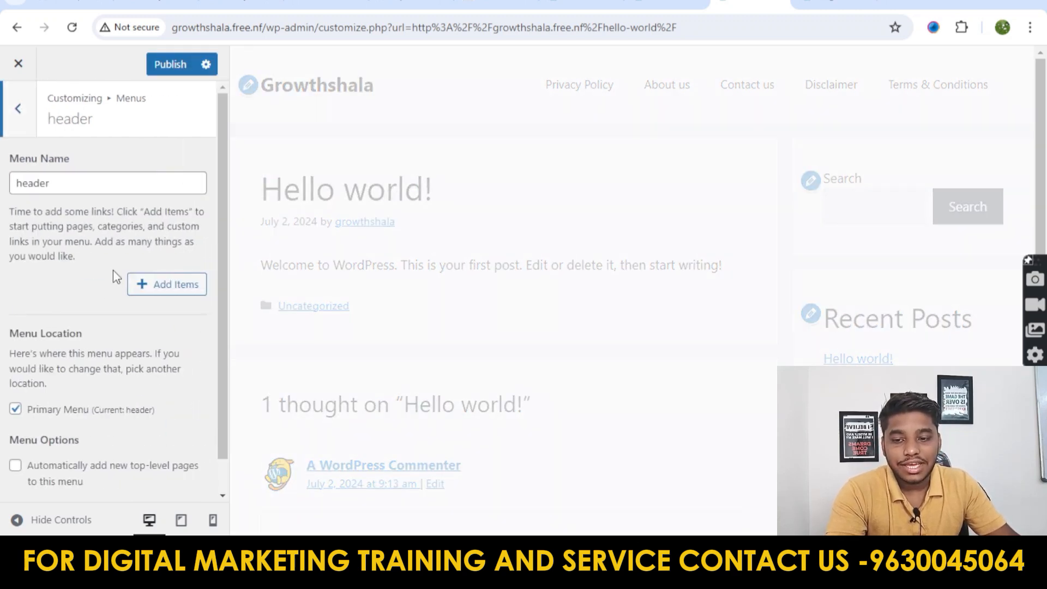
Step: Review the Pages, Posts, Categories, Tags and Formats groups of items that can be added to the header menu
{"action": "scroll", "coordinate": [113, 273], "scroll_direction": "down", "scroll_amount": 1}
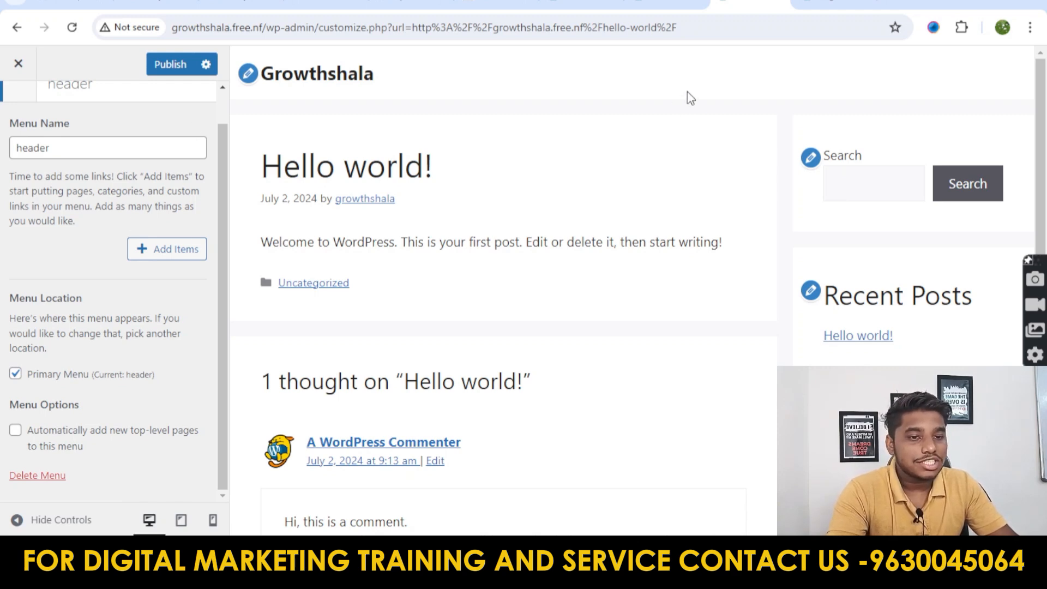
{"action": "left_click", "coordinate": [169, 249]}
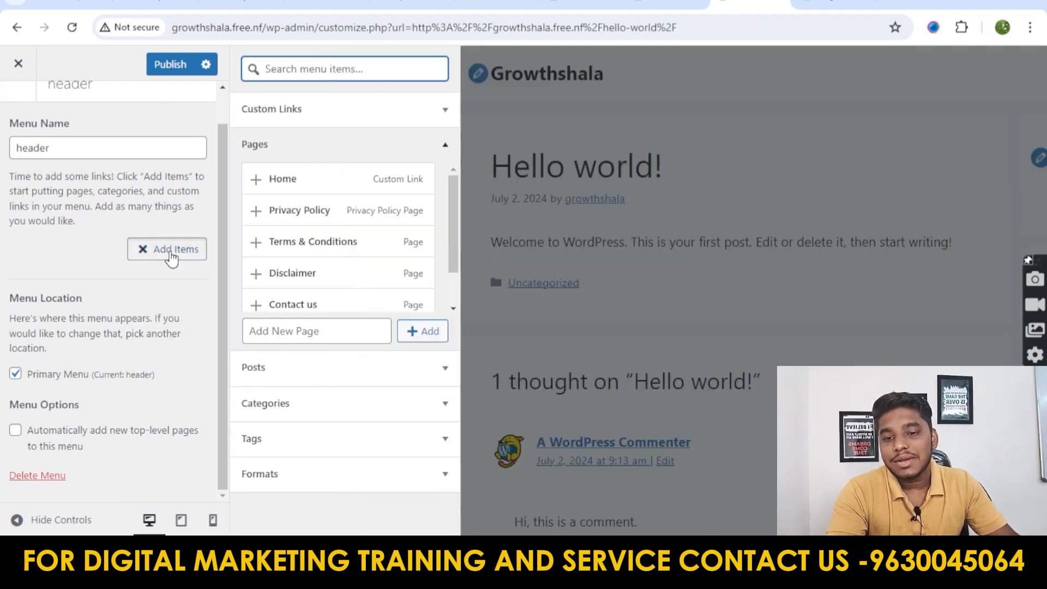
{"action": "scroll", "coordinate": [278, 218], "scroll_direction": "down", "scroll_amount": 2}
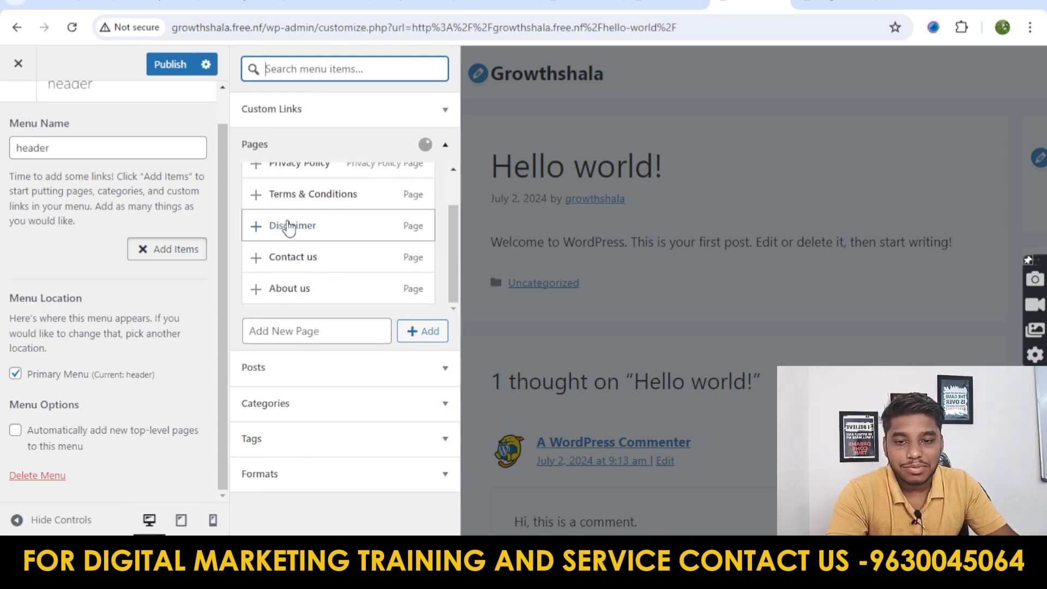
{"action": "left_click", "coordinate": [354, 368]}
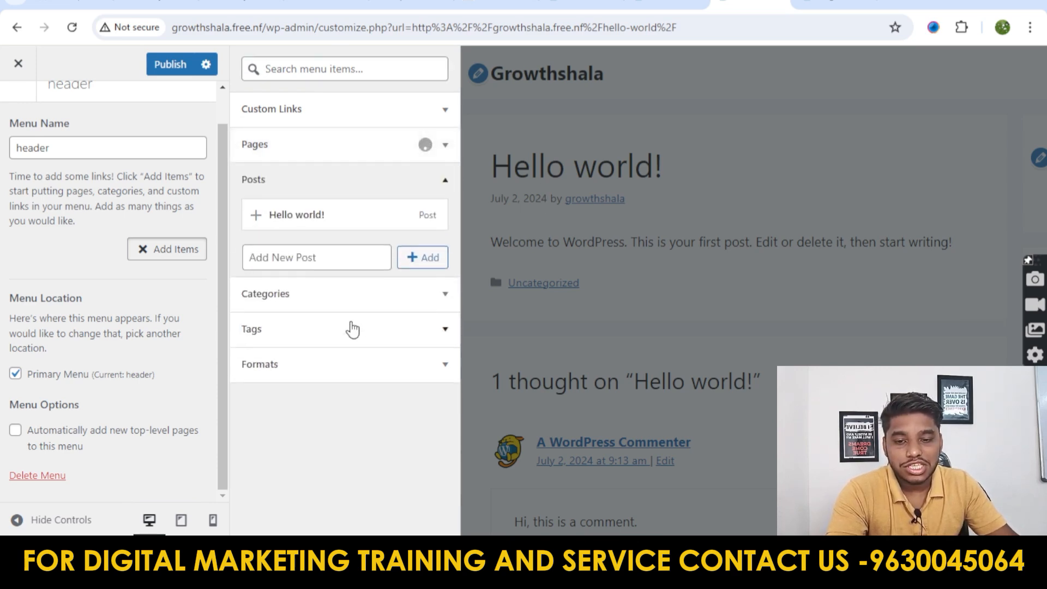
{"action": "left_click", "coordinate": [301, 298]}
{"action": "scroll", "coordinate": [355, 311], "scroll_direction": "down", "scroll_amount": 1}
{"action": "left_click", "coordinate": [368, 402]}
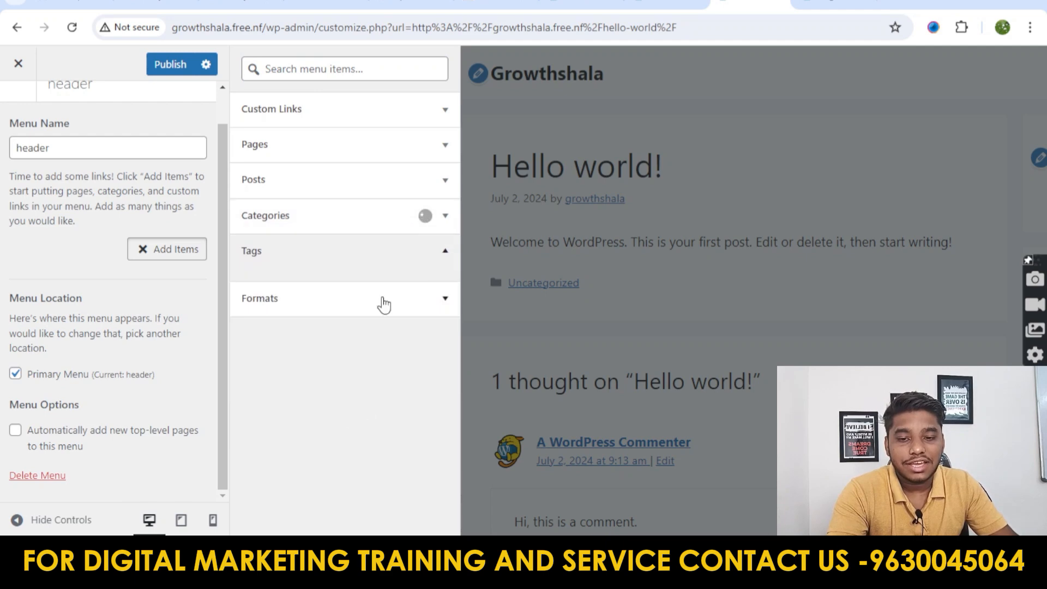
{"action": "left_click", "coordinate": [382, 301]}
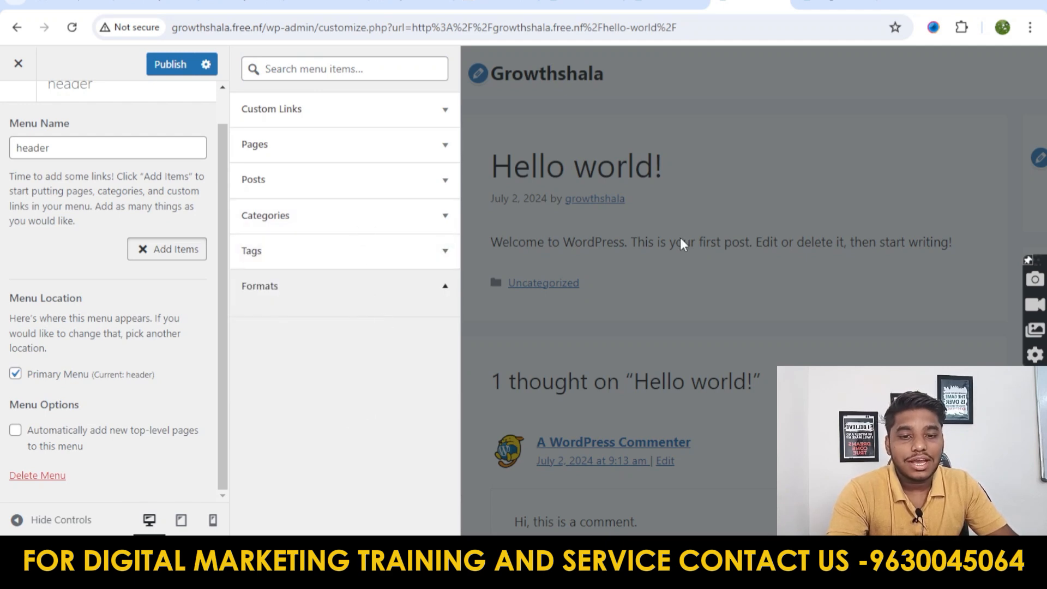
Step: Add the Home custom link to the header menu and close the list of available items
{"action": "left_click", "coordinate": [338, 146]}
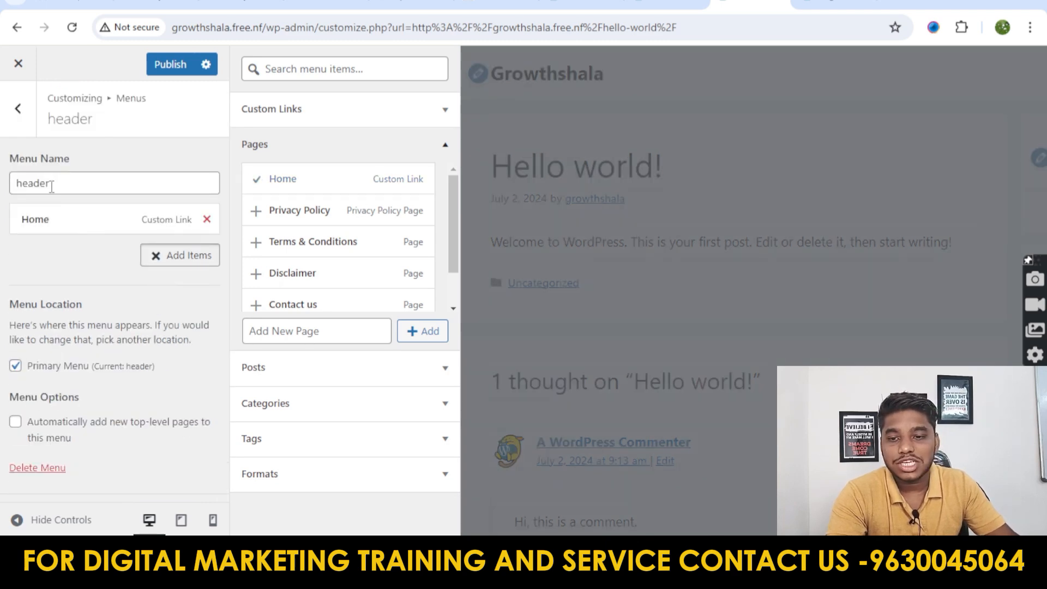
{"action": "left_click", "coordinate": [211, 267]}
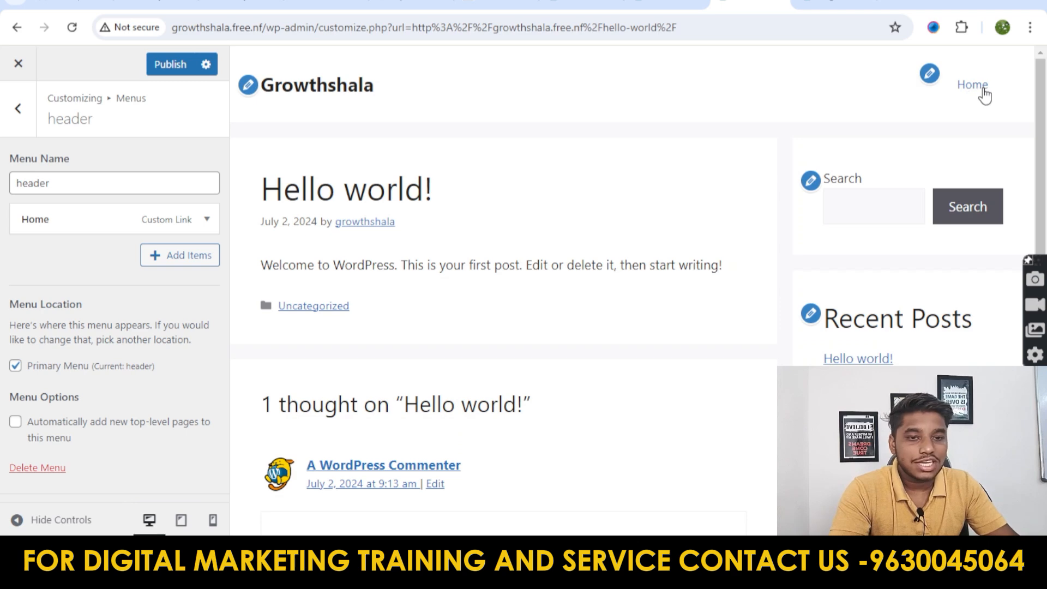
Step: Add the technology, news, health, upcoming technology and gadgets categories to the header menu and close the list of available items
{"action": "left_click", "coordinate": [190, 267]}
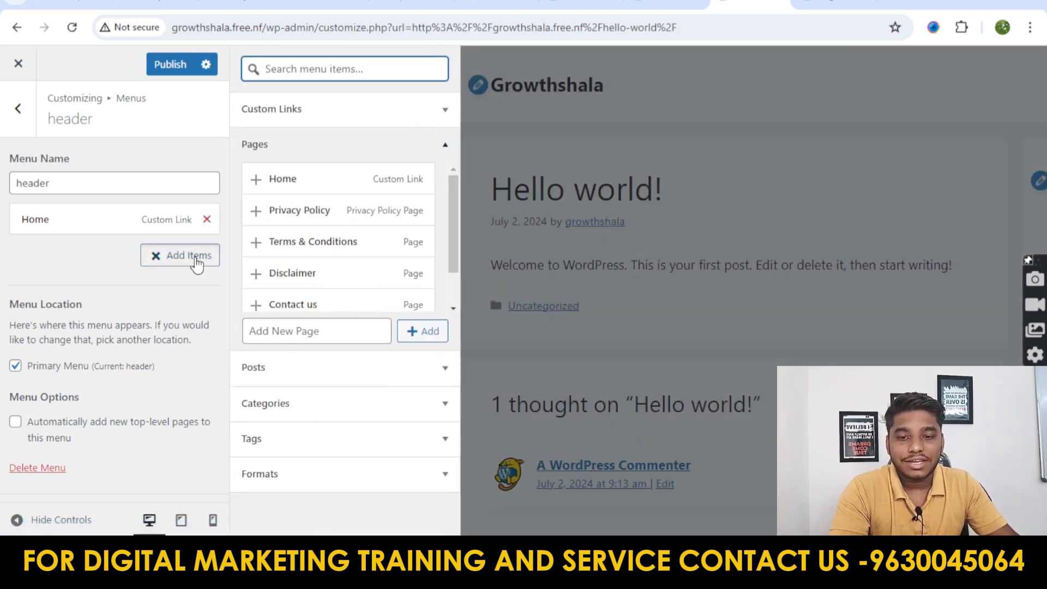
{"action": "scroll", "coordinate": [310, 177], "scroll_direction": "down", "scroll_amount": 2}
{"action": "scroll", "coordinate": [315, 180], "scroll_direction": "up", "scroll_amount": 2}
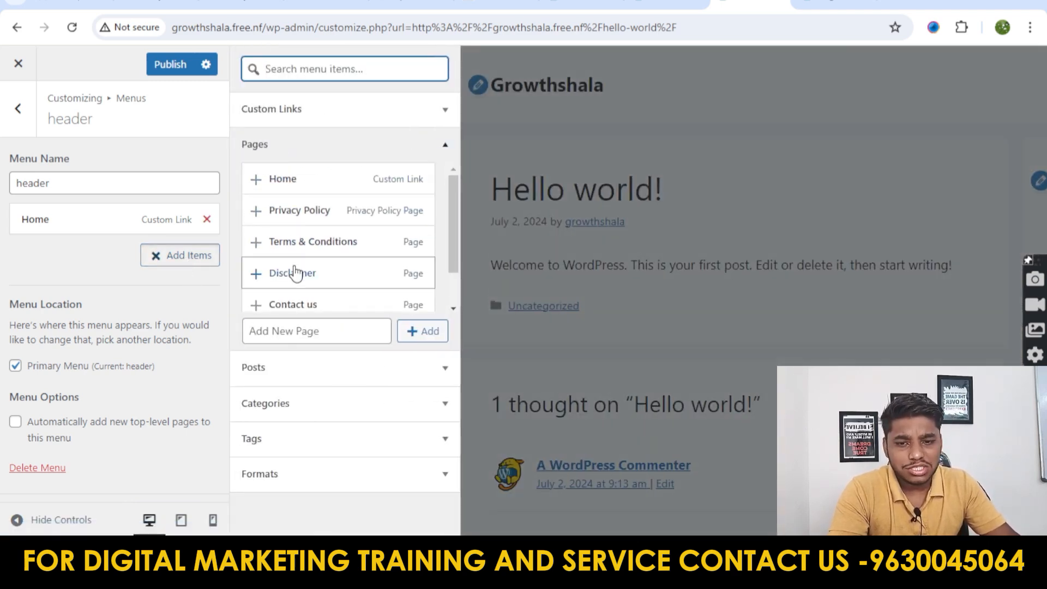
{"action": "scroll", "coordinate": [292, 273], "scroll_direction": "down", "scroll_amount": 2}
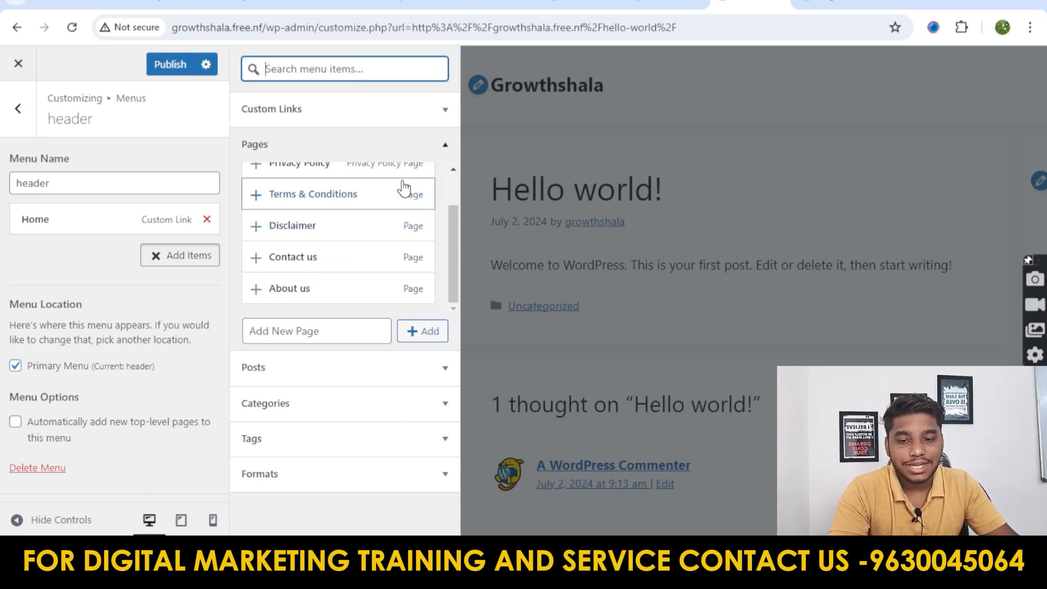
{"action": "left_click", "coordinate": [306, 405]}
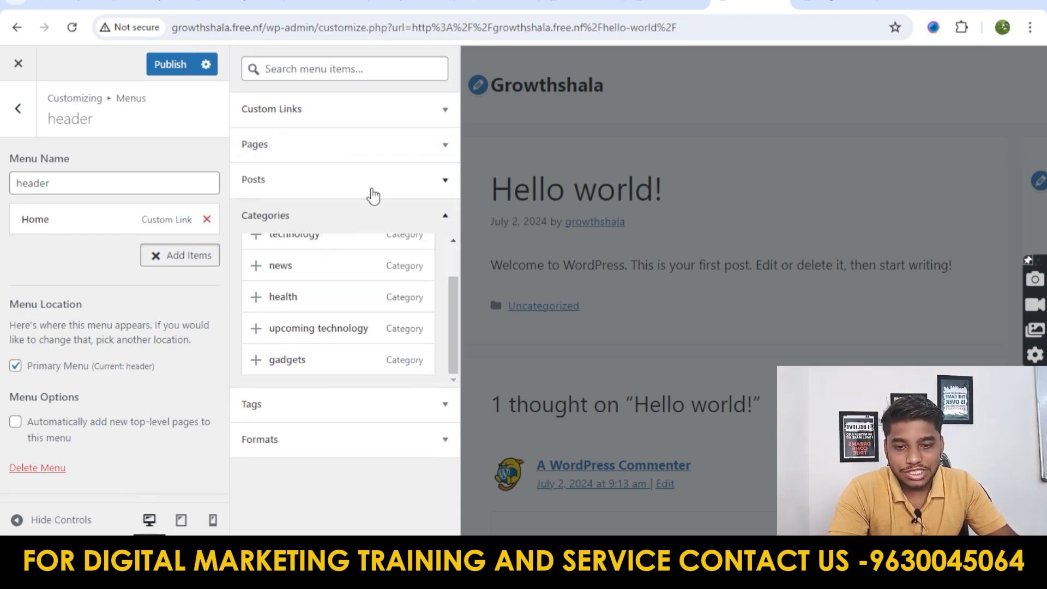
{"action": "scroll", "coordinate": [294, 316], "scroll_direction": "up", "scroll_amount": 1}
{"action": "scroll", "coordinate": [327, 327], "scroll_direction": "down", "scroll_amount": 1}
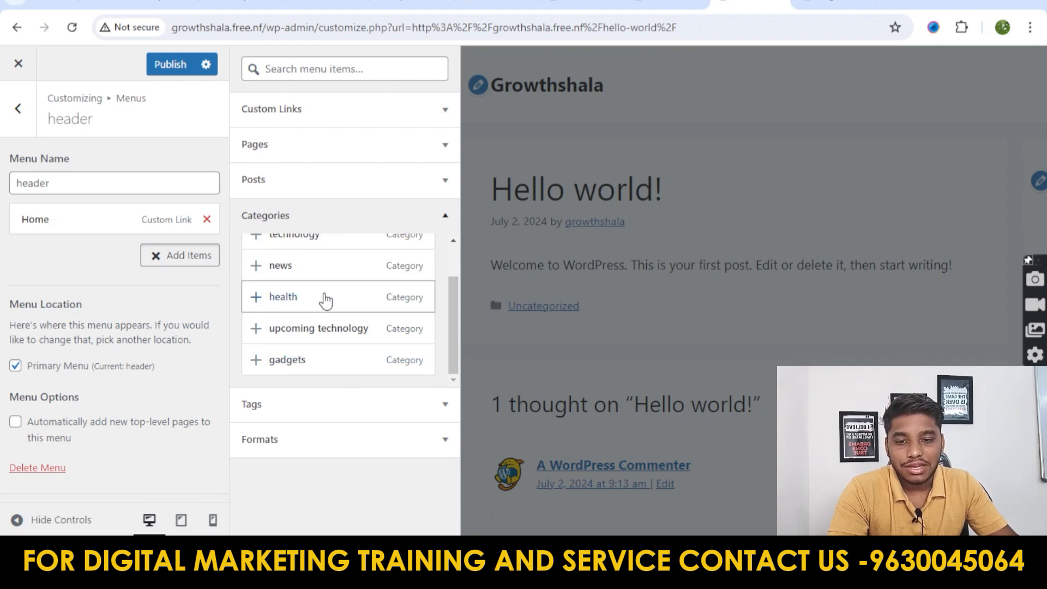
{"action": "scroll", "coordinate": [319, 295], "scroll_direction": "up", "scroll_amount": 1}
{"action": "left_click", "coordinate": [316, 284]}
{"action": "left_click", "coordinate": [321, 329]}
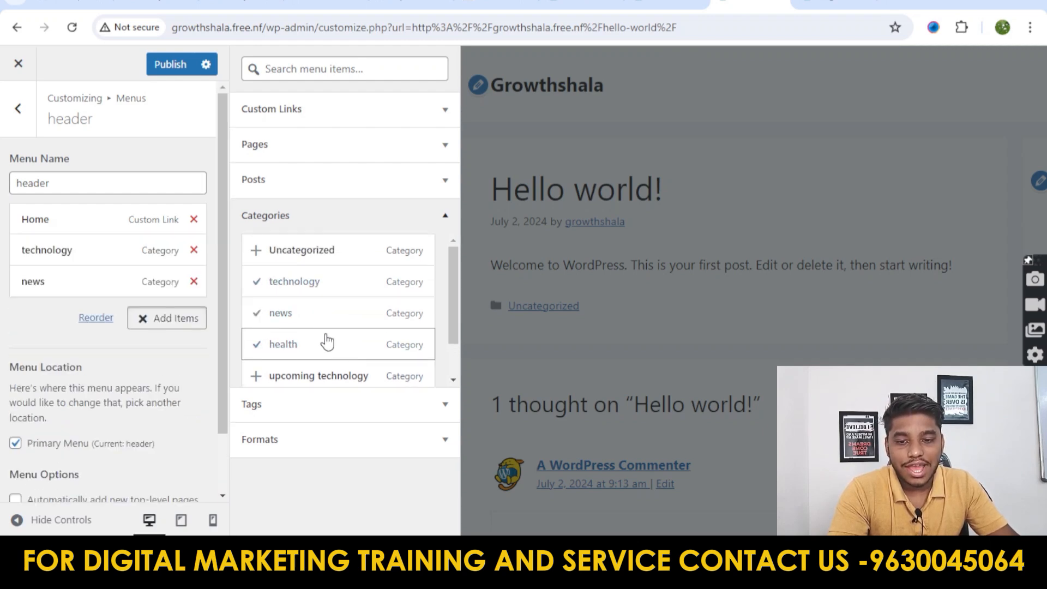
{"action": "left_click", "coordinate": [326, 342]}
{"action": "scroll", "coordinate": [327, 335], "scroll_direction": "down", "scroll_amount": 1}
{"action": "left_click", "coordinate": [328, 330]}
{"action": "left_click", "coordinate": [329, 361]}
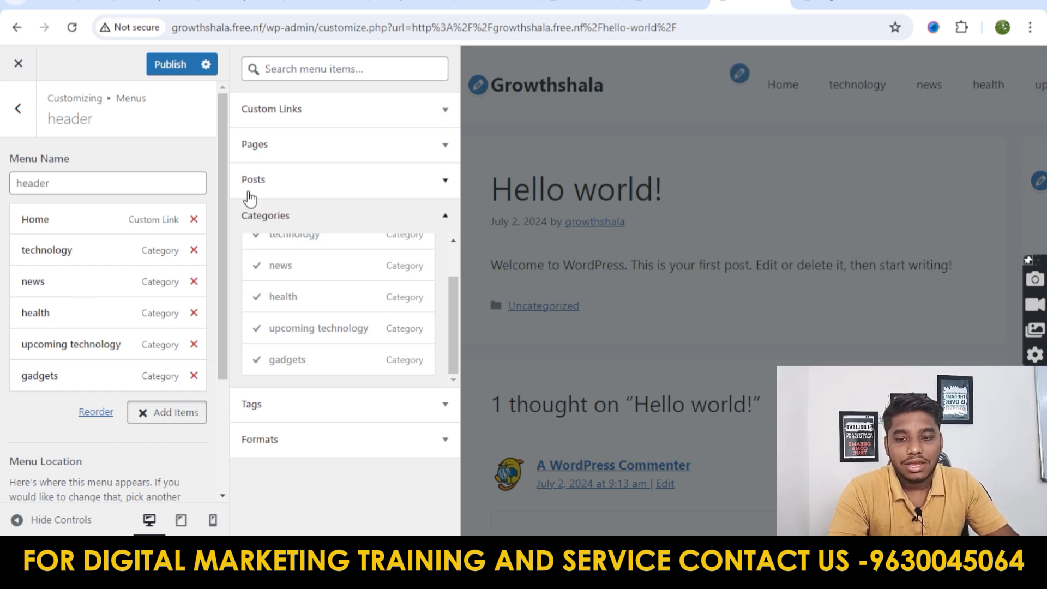
{"action": "left_click", "coordinate": [601, 219]}
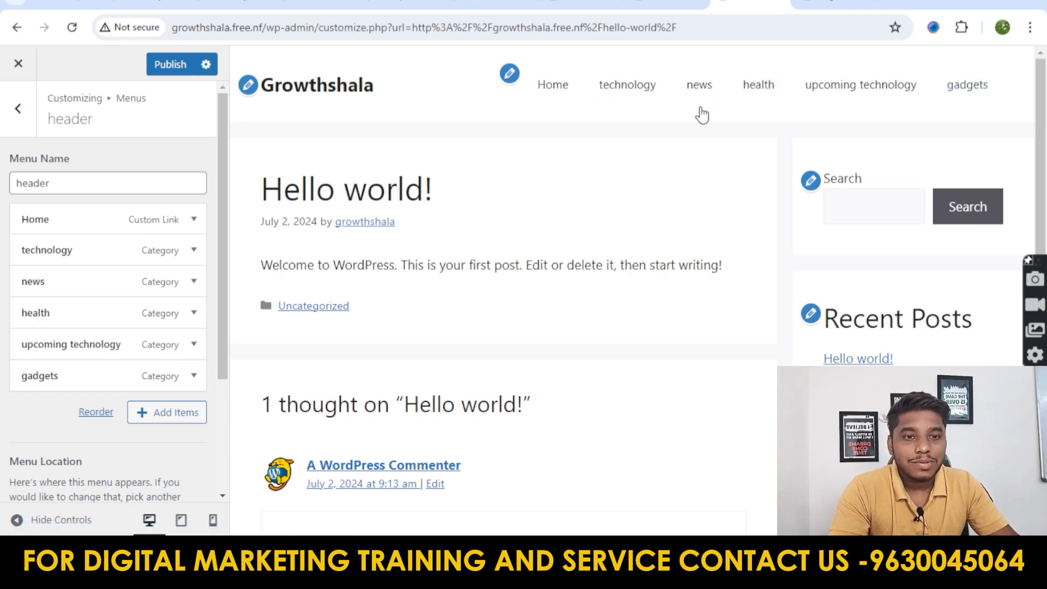
Step: Switch to the WordPress dashboard and check the hierarchy of the post categories
{"action": "left_click", "coordinate": [581, 3]}
{"action": "left_click", "coordinate": [44, 205]}
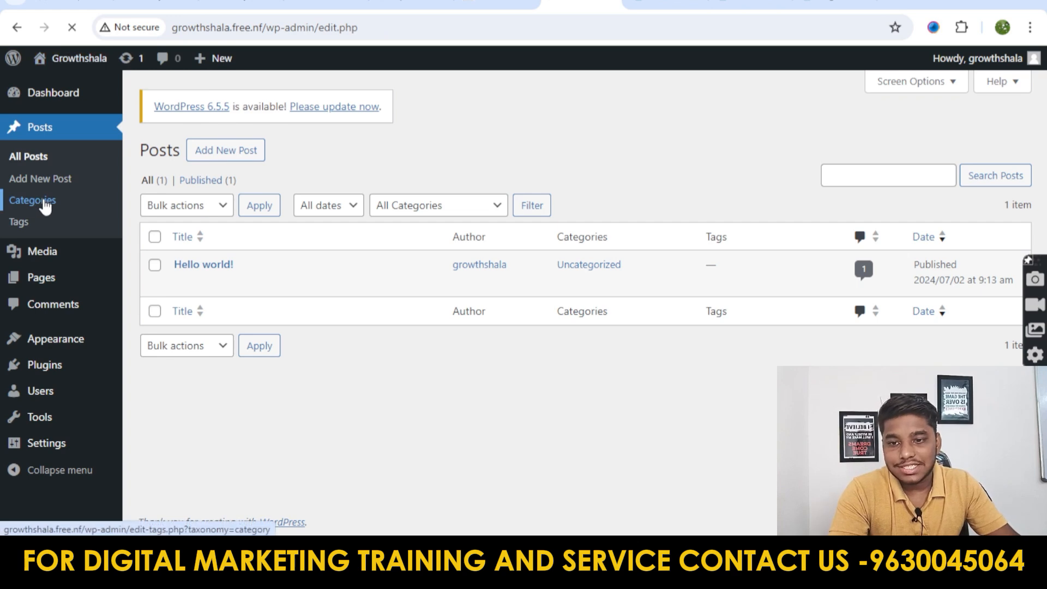
{"action": "scroll", "coordinate": [479, 223], "scroll_direction": "down", "scroll_amount": 3}
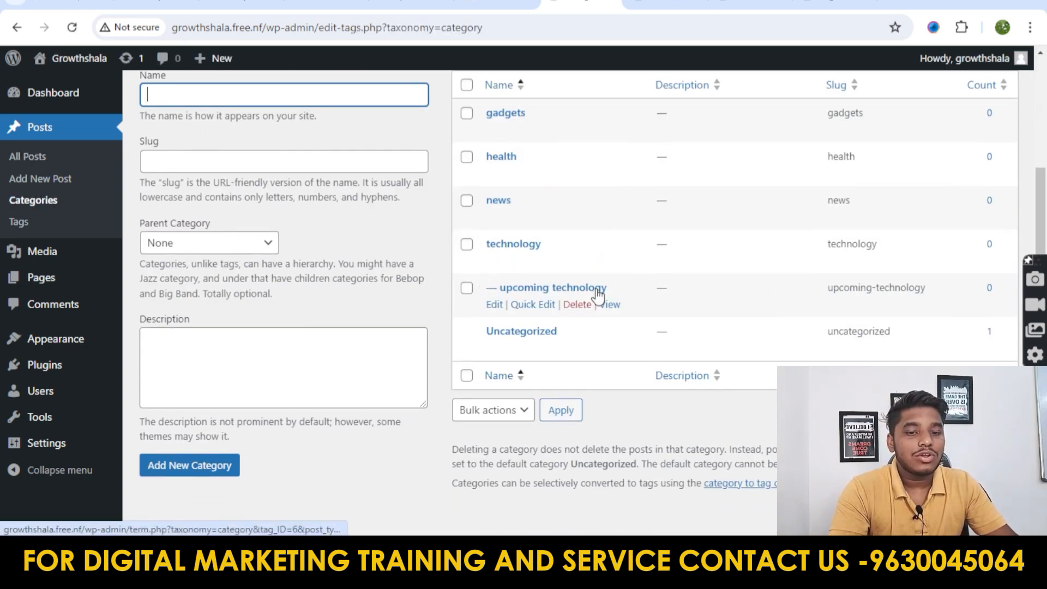
Step: Return to the Customizer and nest upcoming technology as a sub item of technology in the header menu
{"action": "left_click", "coordinate": [744, 4]}
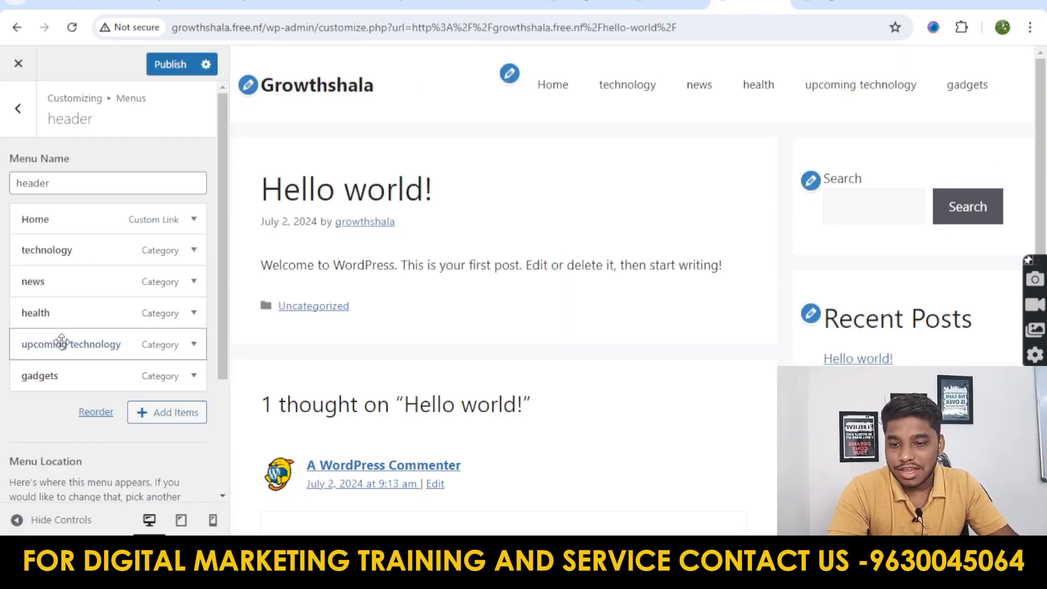
{"action": "left_click_drag", "start_coordinate": [64, 344], "coordinate": [73, 277]}
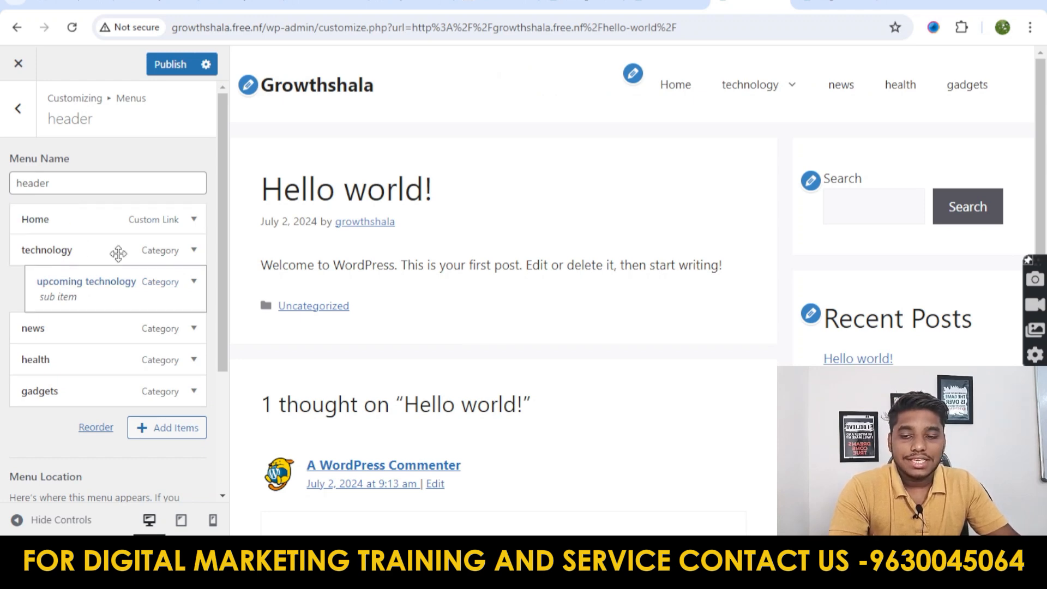
{"action": "mouse_move", "coordinate": [771, 79]}
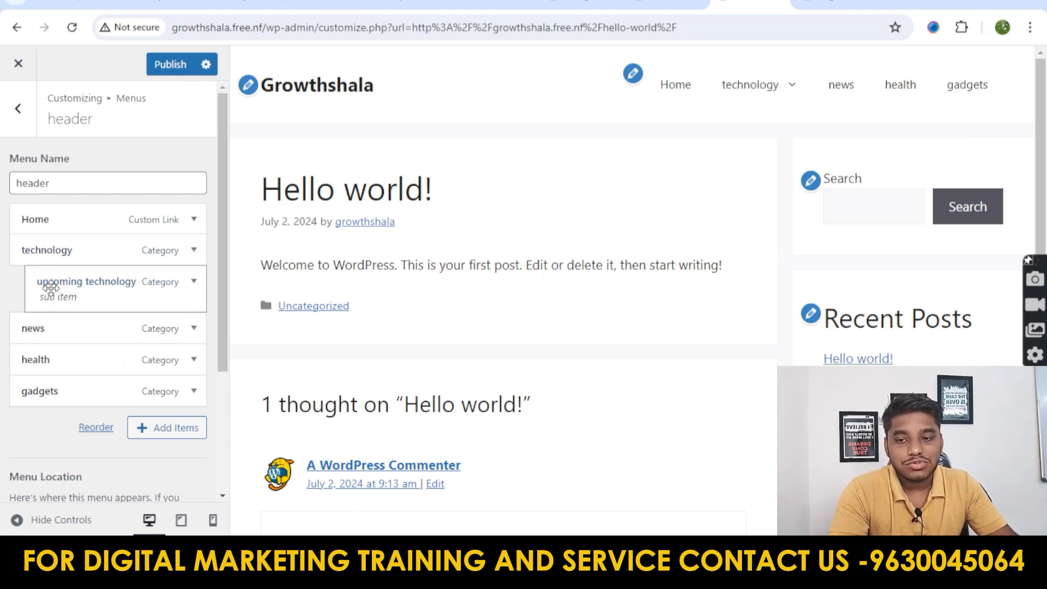
{"action": "mouse_move", "coordinate": [65, 287]}
{"action": "left_mouse_down"}
{"action": "mouse_move", "coordinate": [39, 287]}
{"action": "mouse_move", "coordinate": [66, 289]}
{"action": "left_mouse_up"}
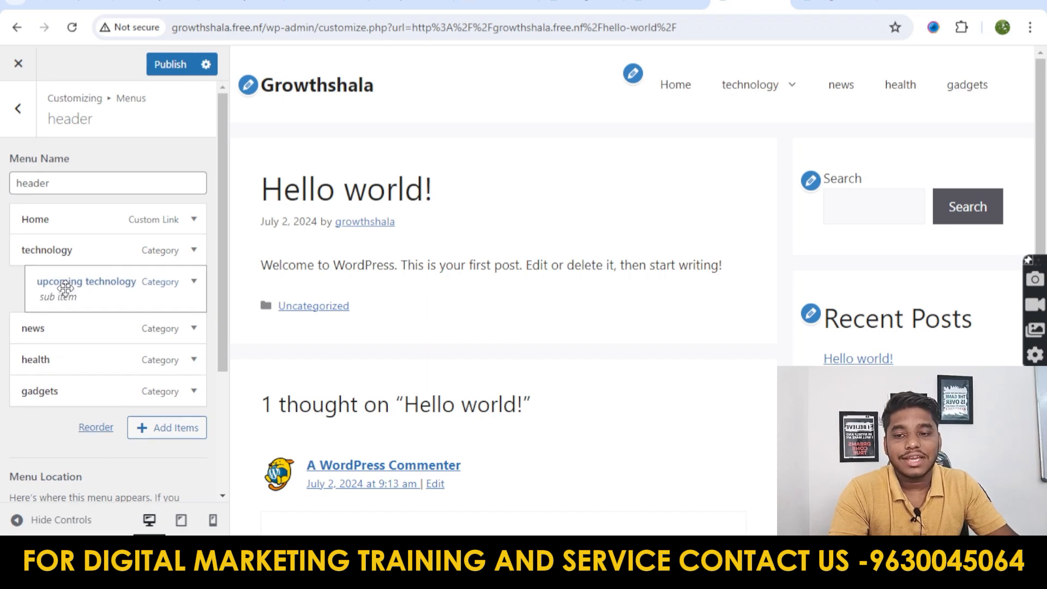
Step: Try nesting news as a sub item under technology, check the dropdown in the preview, and return news to the top level
{"action": "mouse_move", "coordinate": [67, 327]}
{"action": "left_mouse_down"}
{"action": "mouse_move", "coordinate": [59, 334]}
{"action": "mouse_move", "coordinate": [76, 336]}
{"action": "mouse_move", "coordinate": [65, 335]}
{"action": "left_mouse_up"}
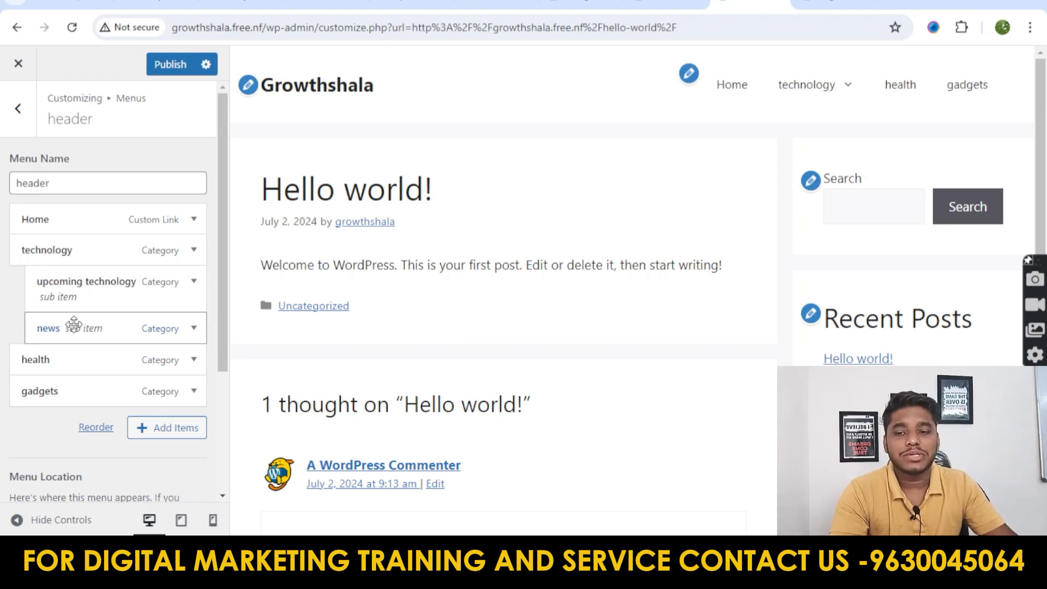
{"action": "mouse_move", "coordinate": [848, 92]}
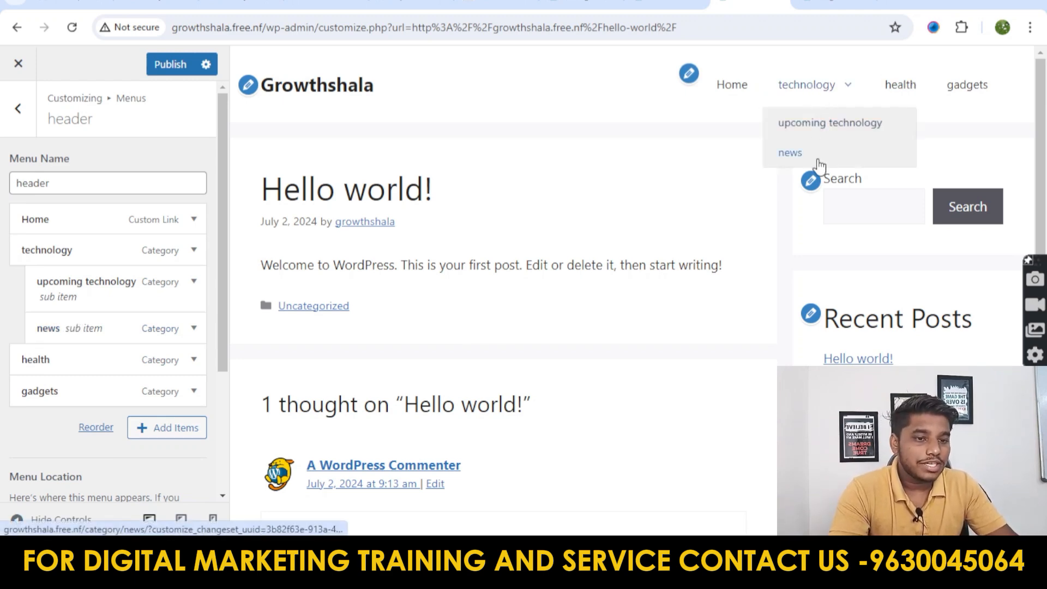
{"action": "left_click_drag", "start_coordinate": [100, 328], "coordinate": [76, 327]}
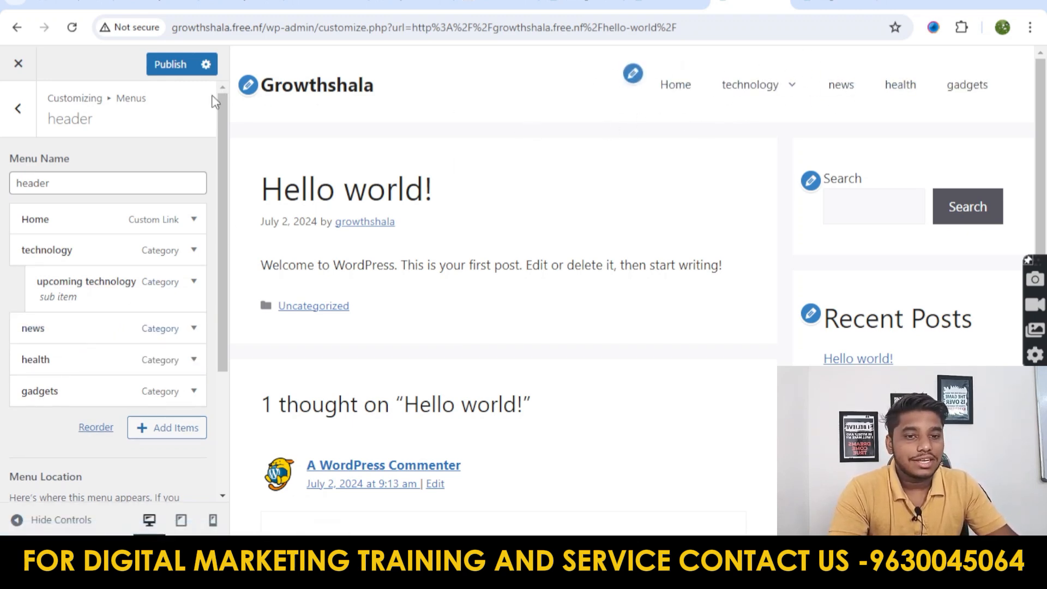
Step: Publish the header menu and look over the menu settings and the page preview down to its footer
{"action": "left_click", "coordinate": [160, 66]}
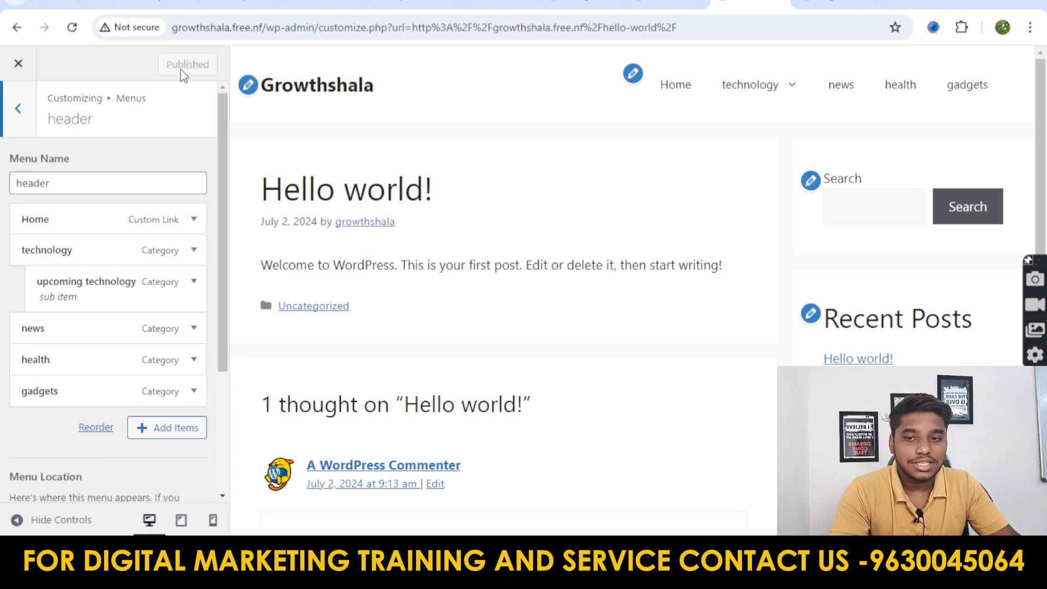
{"action": "scroll", "coordinate": [171, 144], "scroll_direction": "down", "scroll_amount": 1}
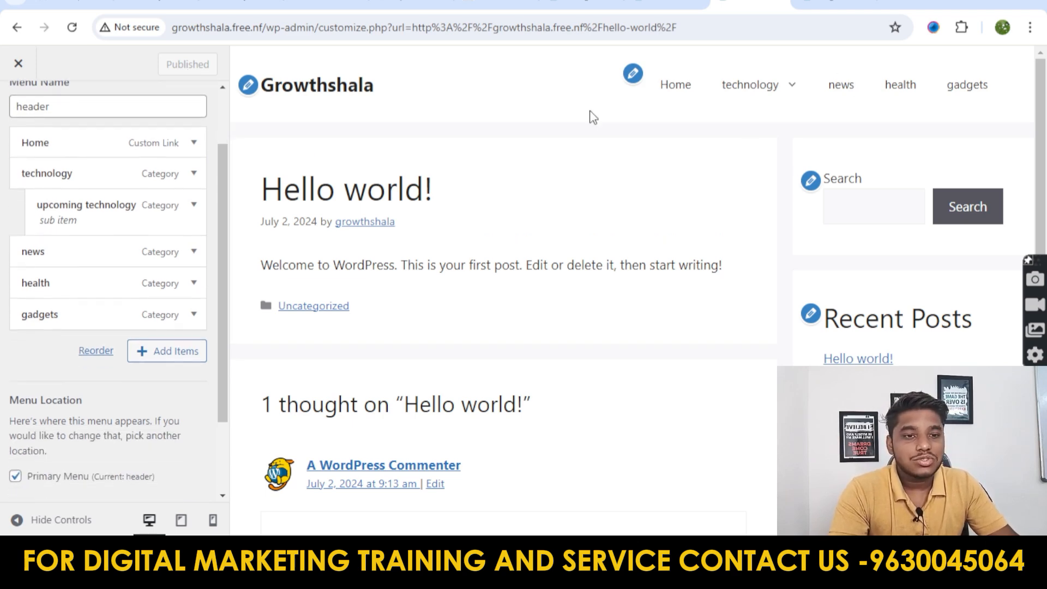
{"action": "scroll", "coordinate": [19, 103], "scroll_direction": "down", "scroll_amount": 2}
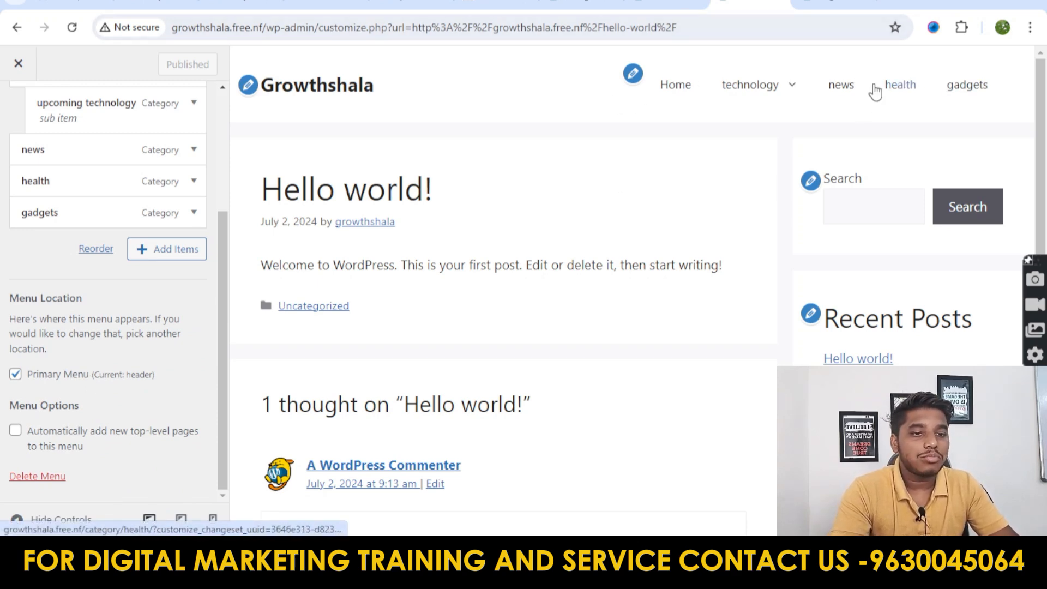
{"action": "scroll", "coordinate": [864, 77], "scroll_direction": "down", "scroll_amount": 10}
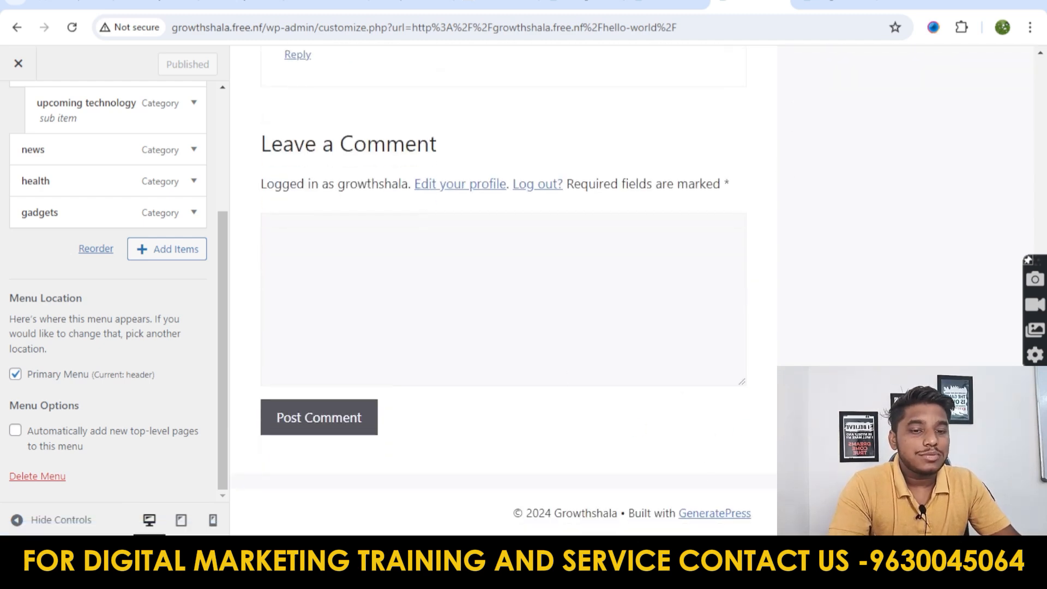
{"action": "scroll", "coordinate": [491, 327], "scroll_direction": "up", "scroll_amount": 7}
{"action": "scroll", "coordinate": [122, 198], "scroll_direction": "up", "scroll_amount": 3}
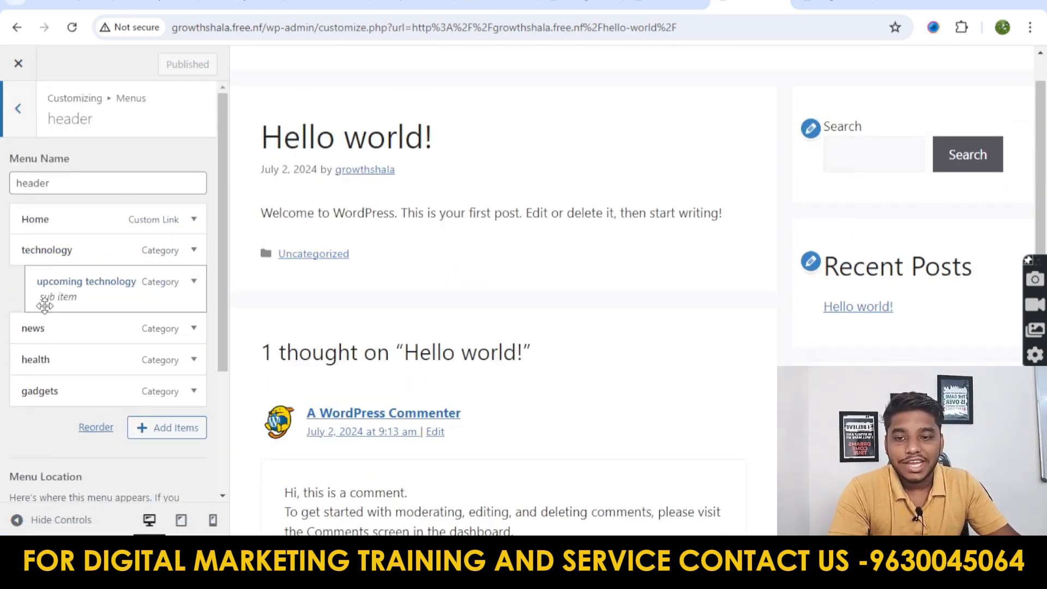
Step: Create a second menu named footer menu without assigning it to the Primary Menu location
{"action": "left_click", "coordinate": [20, 114]}
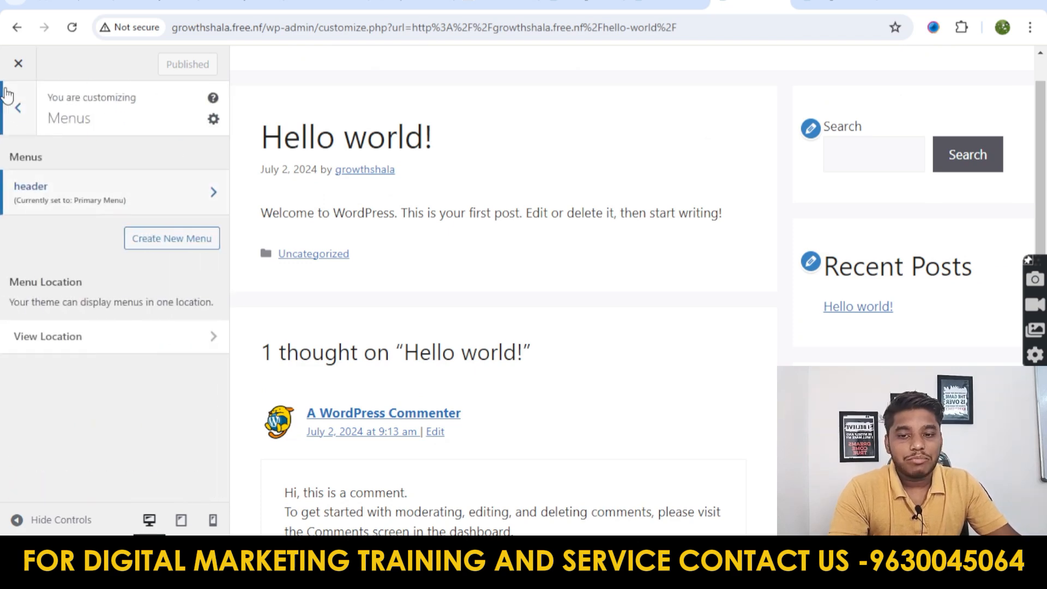
{"action": "left_click", "coordinate": [190, 243]}
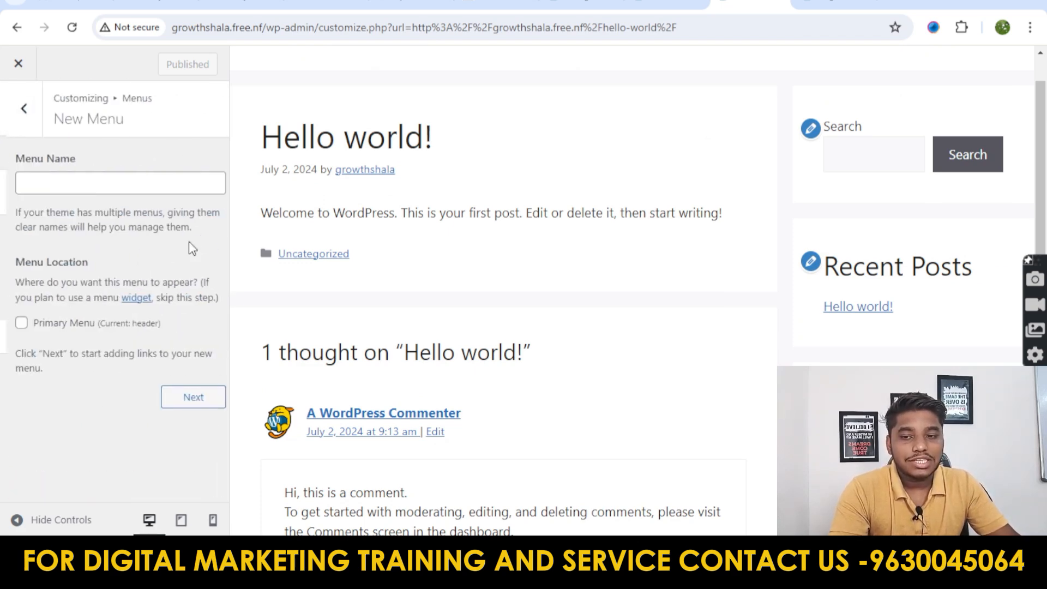
{"action": "type", "text": "foo"}
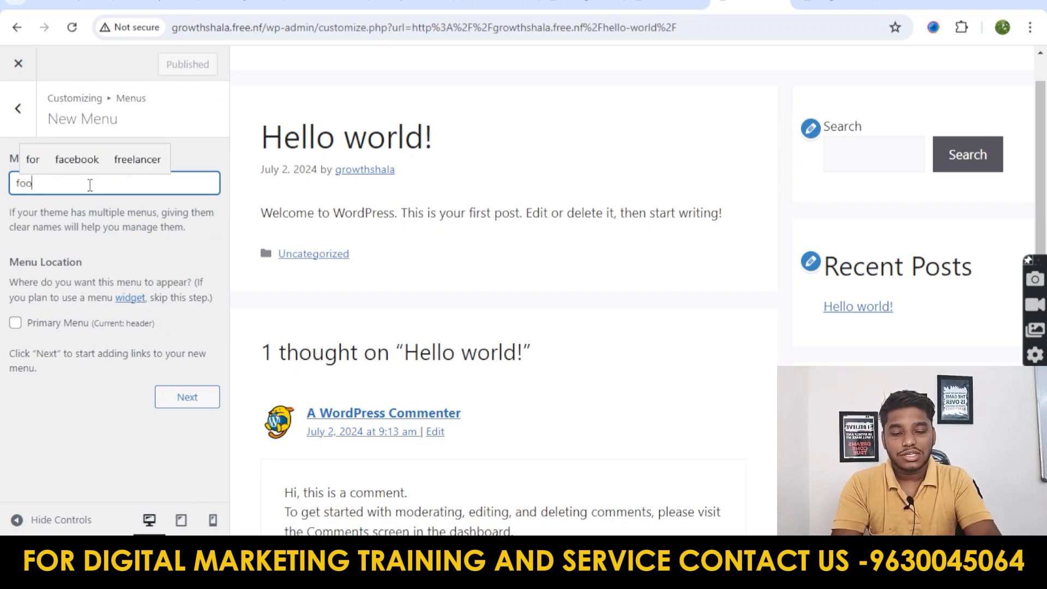
{"action": "type", "text": "ter"}
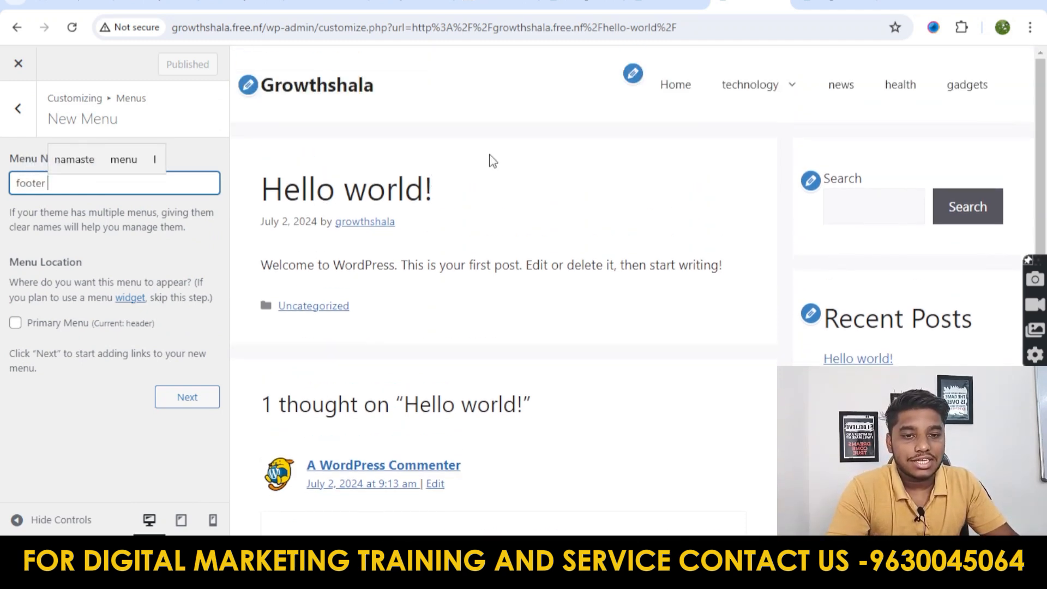
{"action": "scroll", "coordinate": [785, 85], "scroll_direction": "down", "scroll_amount": 1}
{"action": "scroll", "coordinate": [743, 85], "scroll_direction": "up", "scroll_amount": 1}
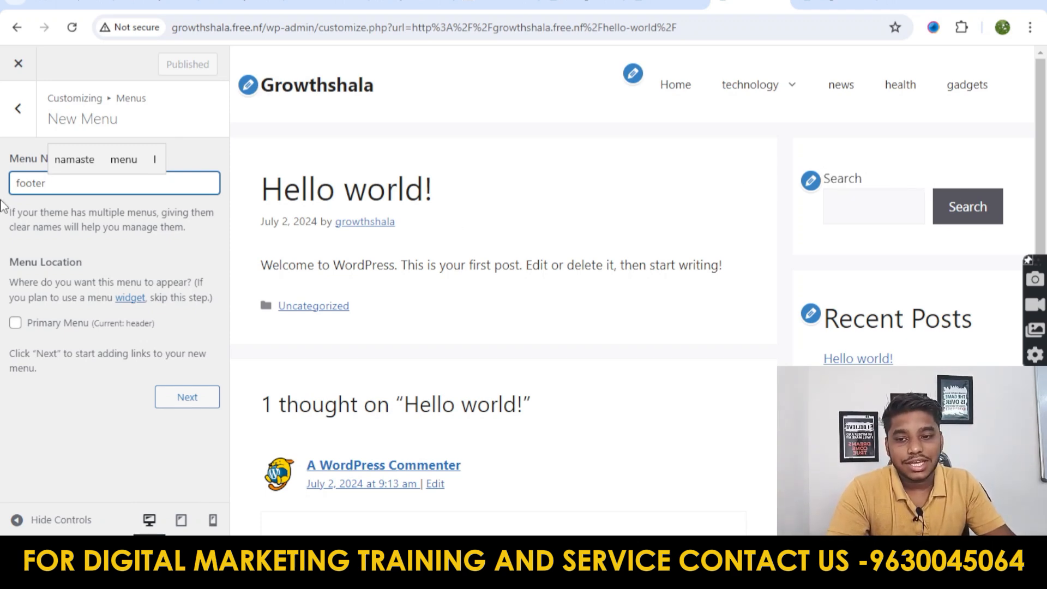
{"action": "type", "text": "enu"}
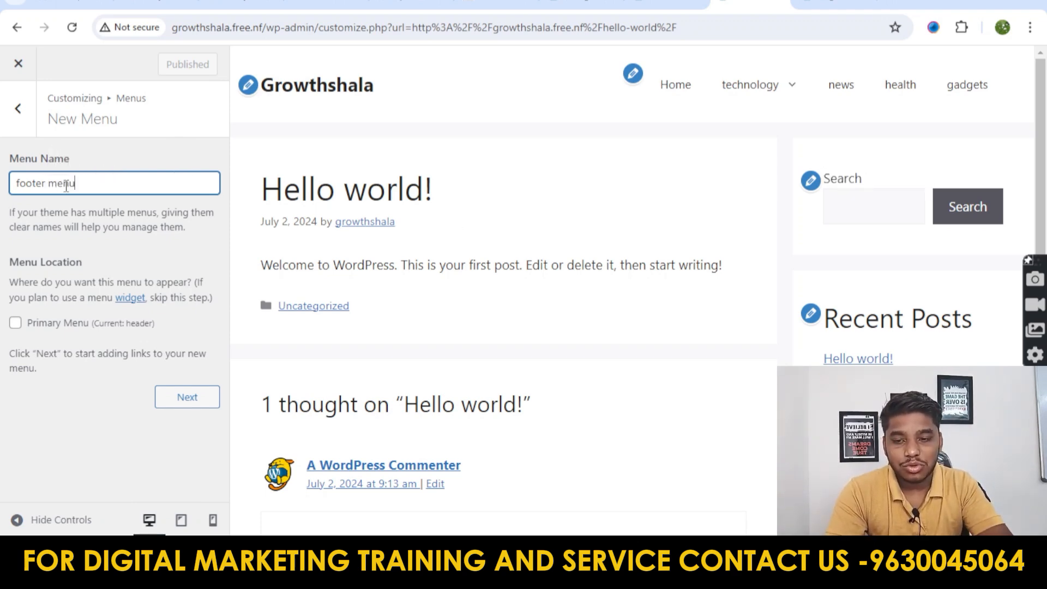
{"action": "left_click", "coordinate": [87, 223]}
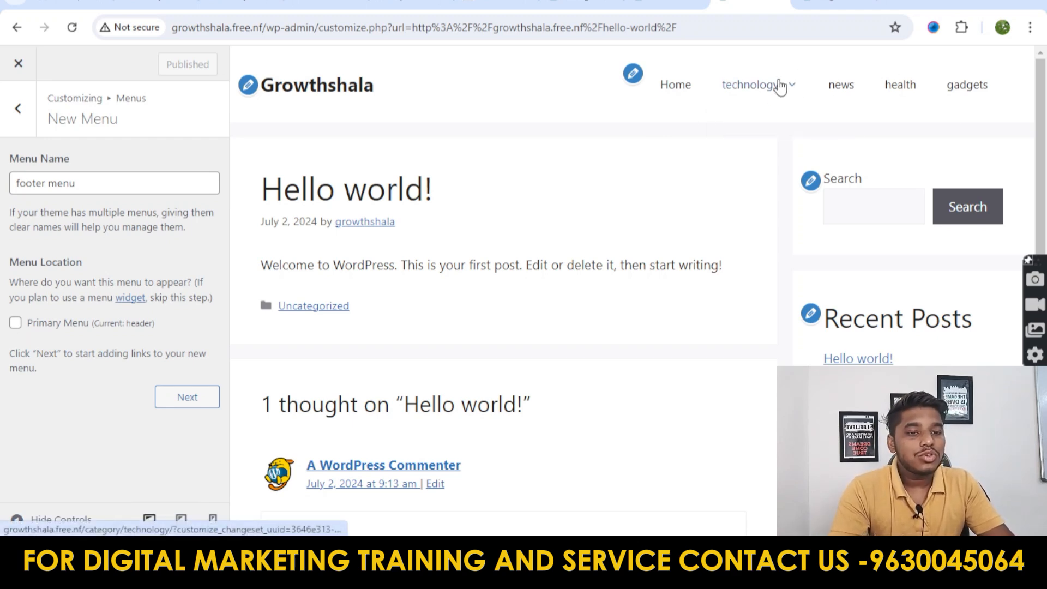
{"action": "scroll", "coordinate": [750, 399], "scroll_direction": "down", "scroll_amount": 6}
{"action": "scroll", "coordinate": [829, 276], "scroll_direction": "up", "scroll_amount": 7}
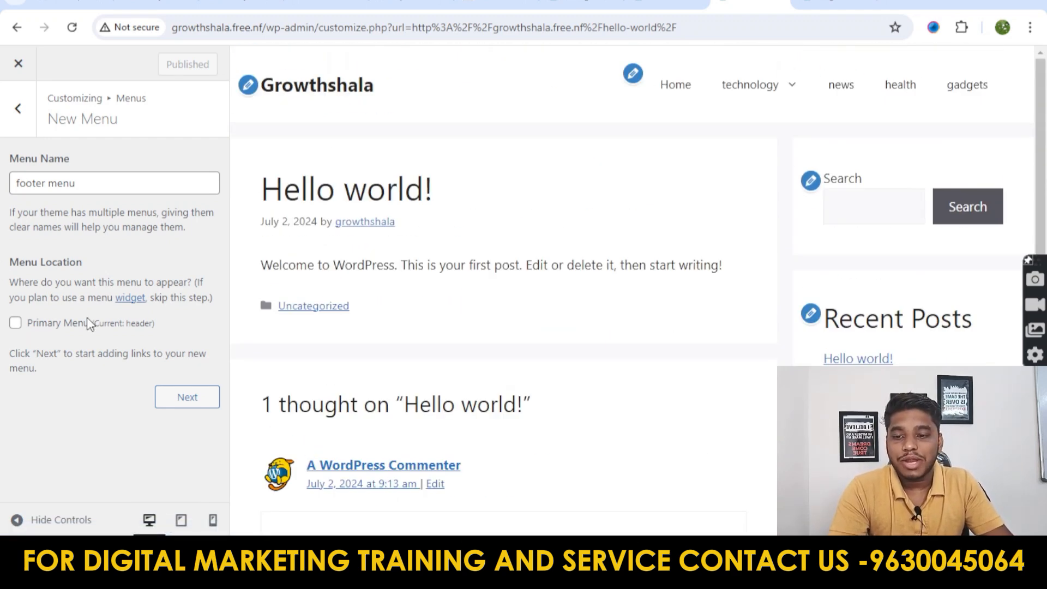
{"action": "left_click", "coordinate": [192, 400]}
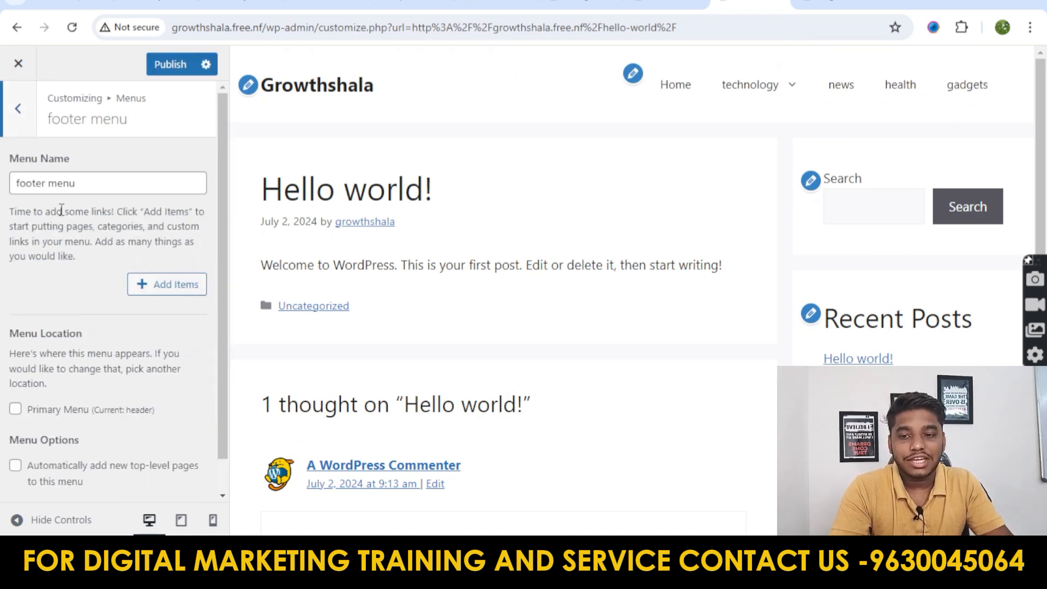
Step: Add Home, About us, Contact us, Disclaimer, Privacy Policy and Terms & Conditions from the site's pages to the footer menu
{"action": "left_click", "coordinate": [170, 288]}
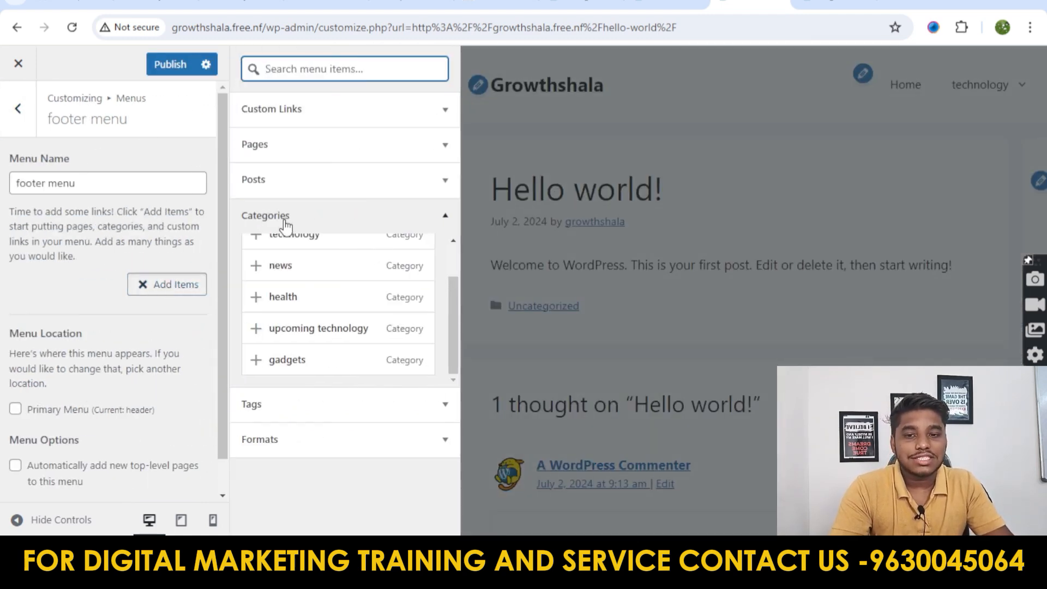
{"action": "scroll", "coordinate": [398, 295], "scroll_direction": "up", "scroll_amount": 1}
{"action": "left_click", "coordinate": [291, 150]}
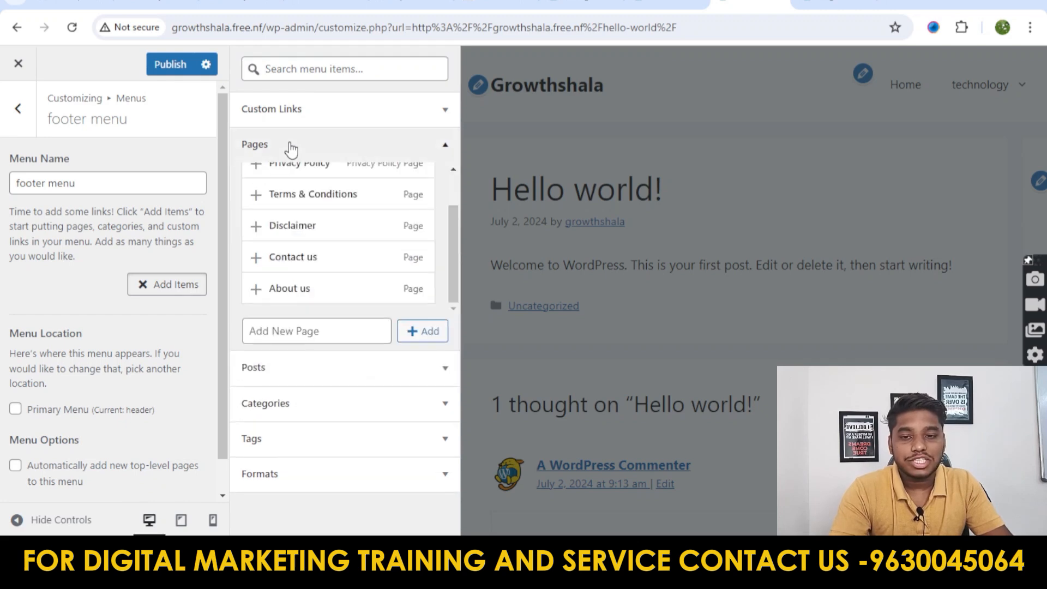
{"action": "scroll", "coordinate": [369, 262], "scroll_direction": "up", "scroll_amount": 2}
{"action": "left_click", "coordinate": [315, 189]}
{"action": "scroll", "coordinate": [321, 206], "scroll_direction": "down", "scroll_amount": 2}
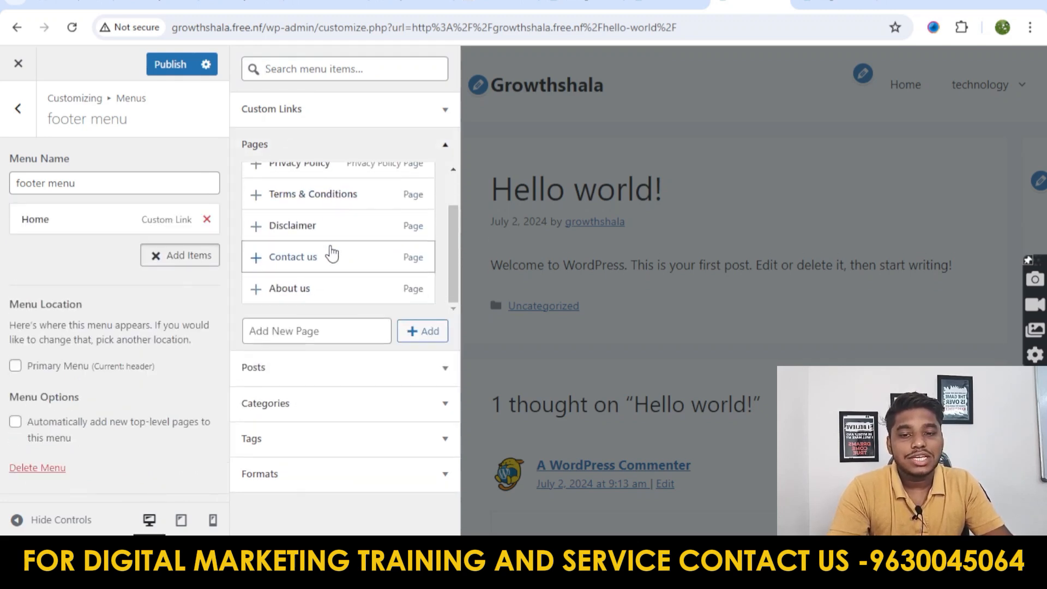
{"action": "left_click", "coordinate": [314, 290]}
{"action": "left_click", "coordinate": [347, 255]}
{"action": "left_click", "coordinate": [346, 228]}
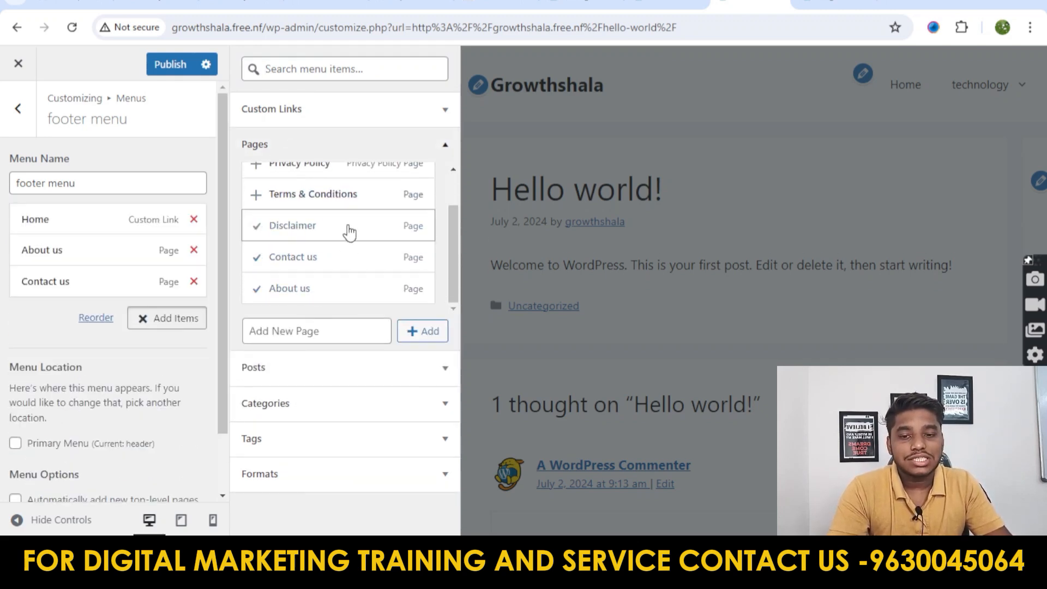
{"action": "scroll", "coordinate": [344, 215], "scroll_direction": "up", "scroll_amount": 2}
{"action": "left_click", "coordinate": [321, 215]}
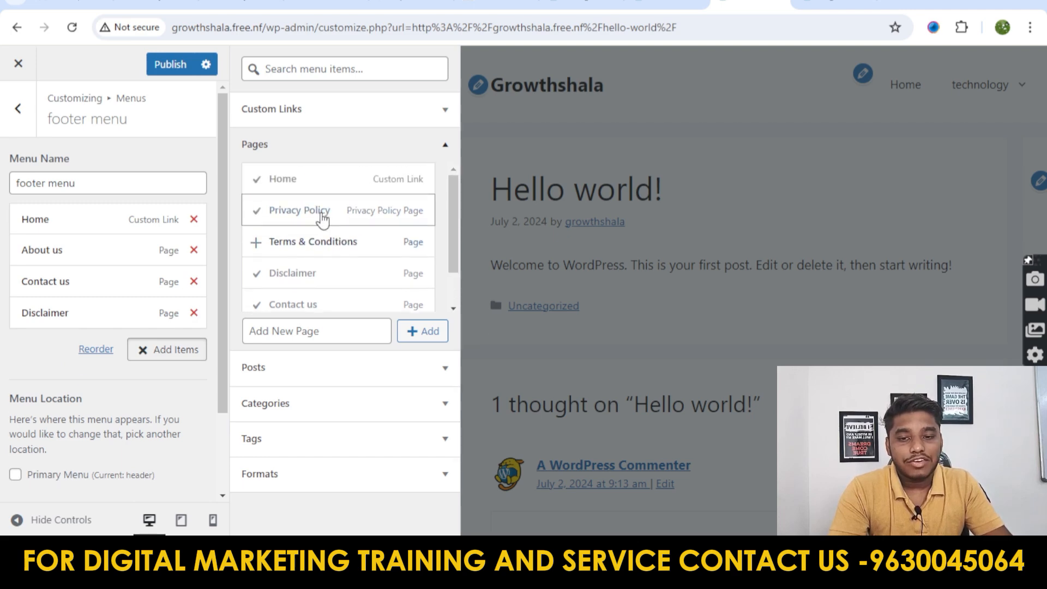
{"action": "left_click", "coordinate": [327, 241]}
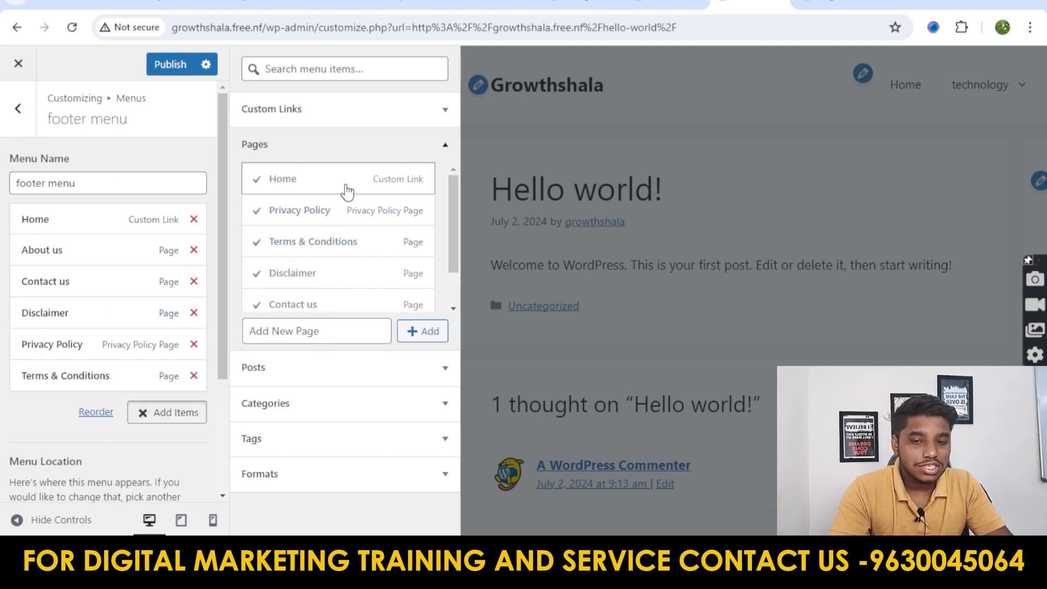
Step: Publish the footer menu, look over its items and return to the list of menus
{"action": "scroll", "coordinate": [363, 241], "scroll_direction": "down", "scroll_amount": 1}
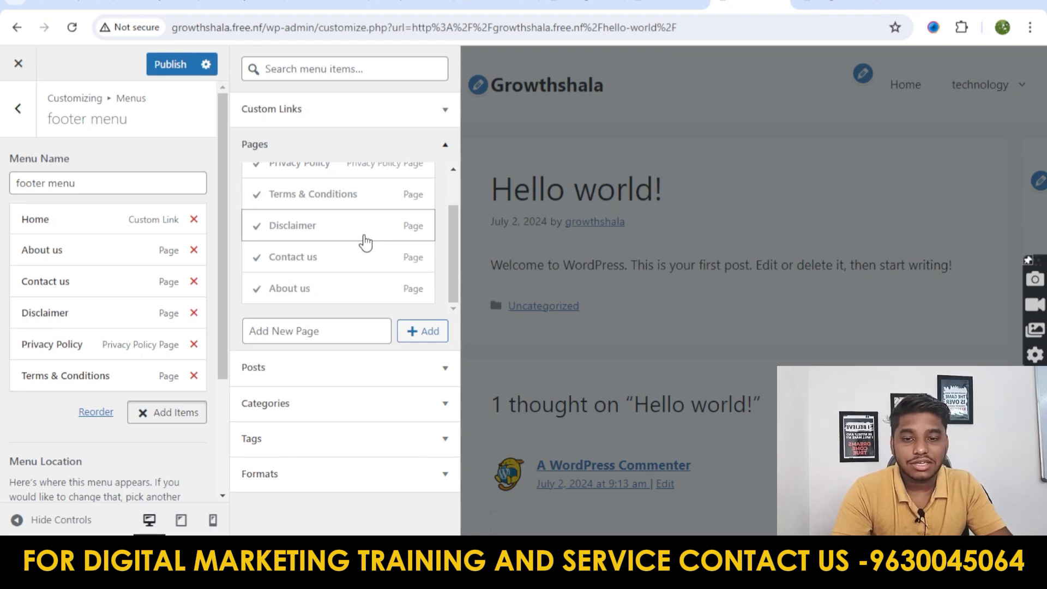
{"action": "left_click", "coordinate": [166, 65]}
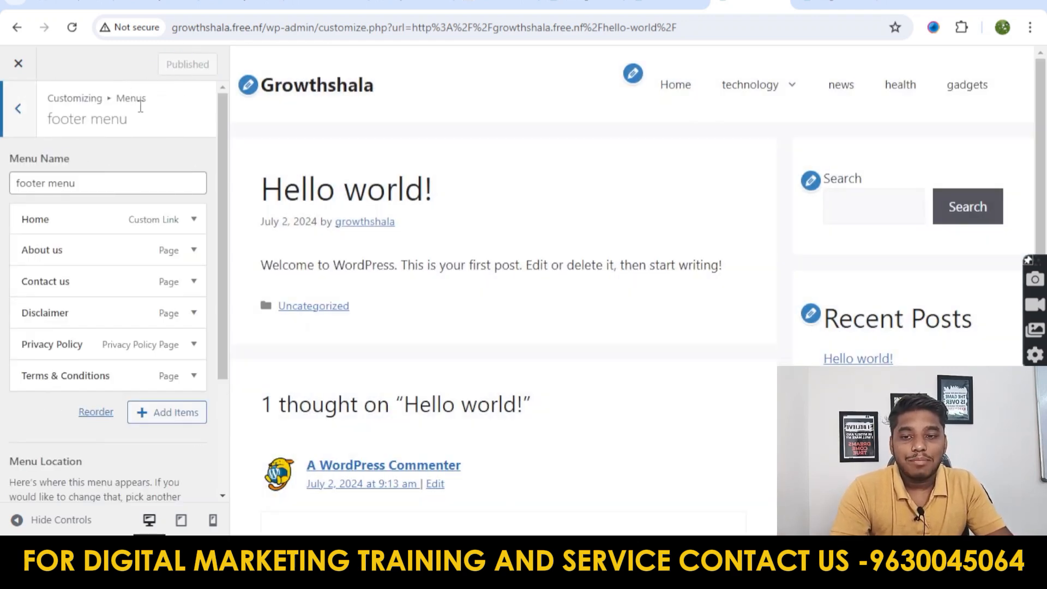
{"action": "scroll", "coordinate": [190, 174], "scroll_direction": "down", "scroll_amount": 1}
{"action": "scroll", "coordinate": [129, 180], "scroll_direction": "up", "scroll_amount": 1}
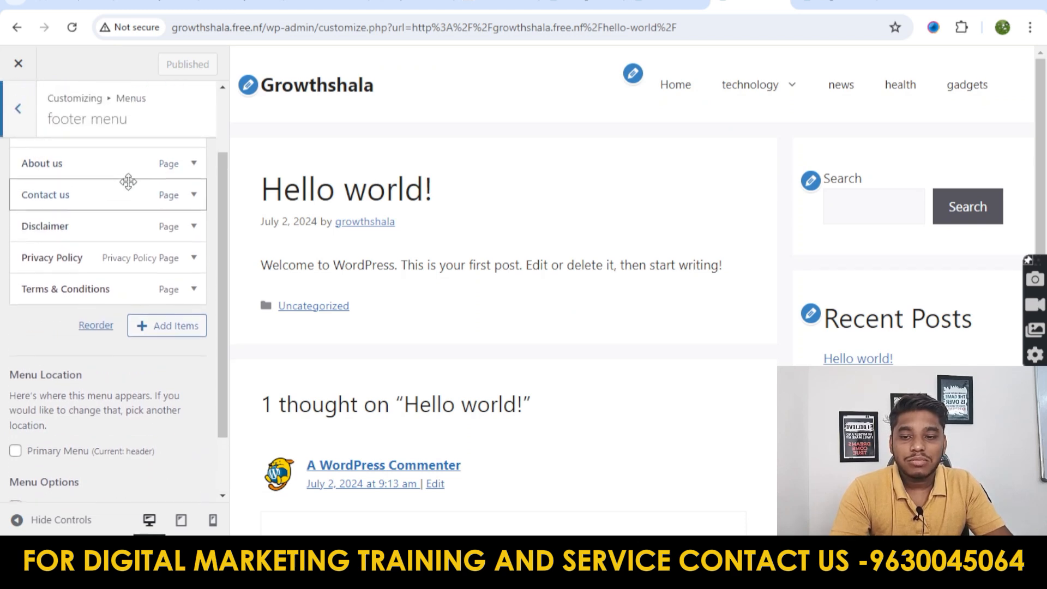
{"action": "left_click", "coordinate": [18, 108]}
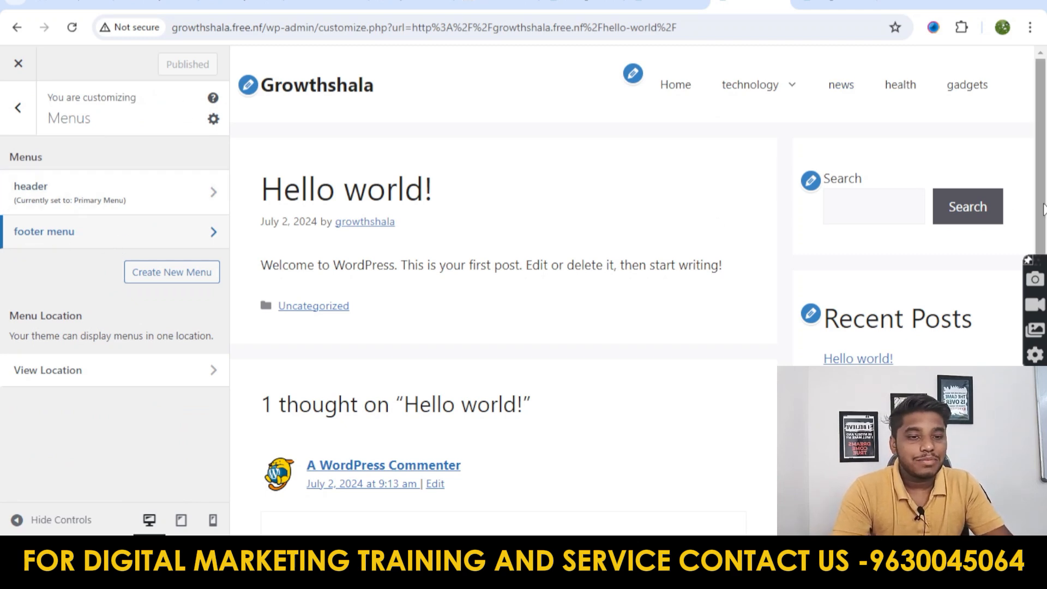
Step: Examine the page preview from the header and sidebar down to the footer to see where menus and widgets are displayed
{"action": "scroll", "coordinate": [657, 228], "scroll_direction": "down", "scroll_amount": 10}
{"action": "scroll", "coordinate": [742, 347], "scroll_direction": "up", "scroll_amount": 1}
{"action": "scroll", "coordinate": [742, 348], "scroll_direction": "up", "scroll_amount": 10}
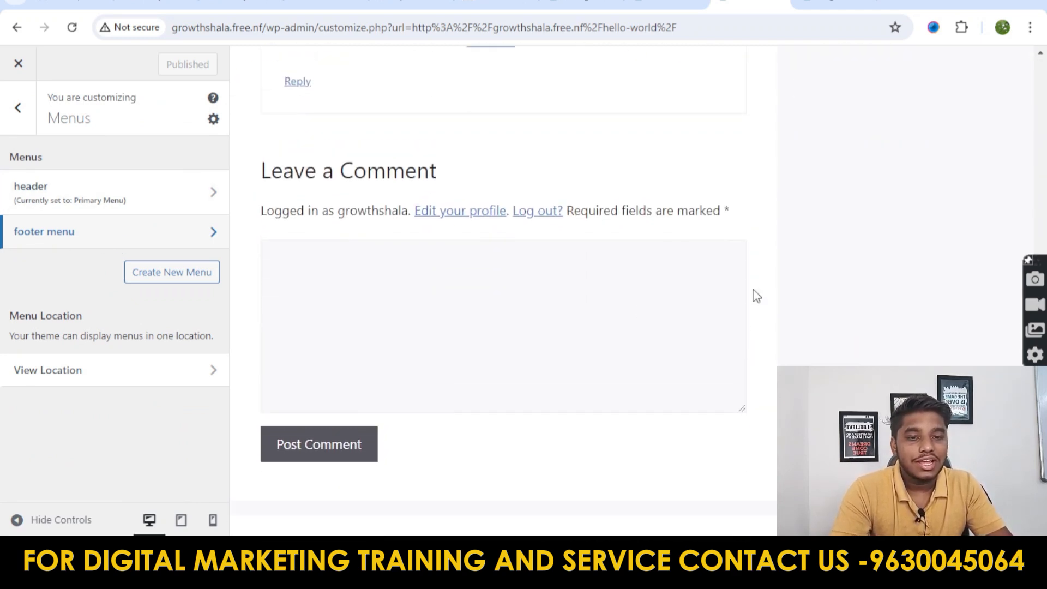
{"action": "scroll", "coordinate": [747, 250], "scroll_direction": "down", "scroll_amount": 10}
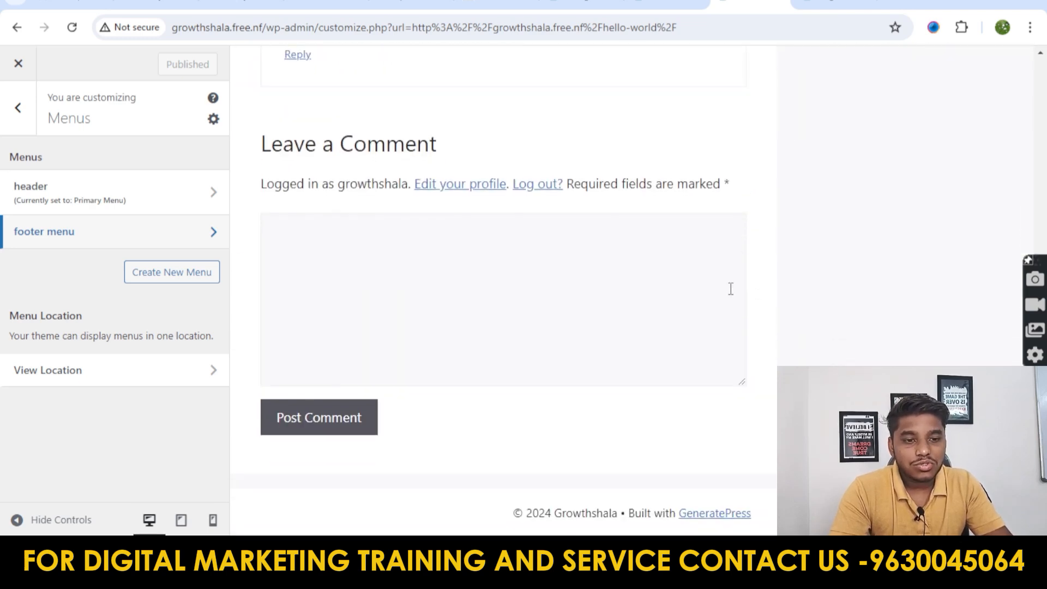
{"action": "scroll", "coordinate": [732, 289], "scroll_direction": "up", "scroll_amount": 8}
{"action": "scroll", "coordinate": [765, 479], "scroll_direction": "down", "scroll_amount": 8}
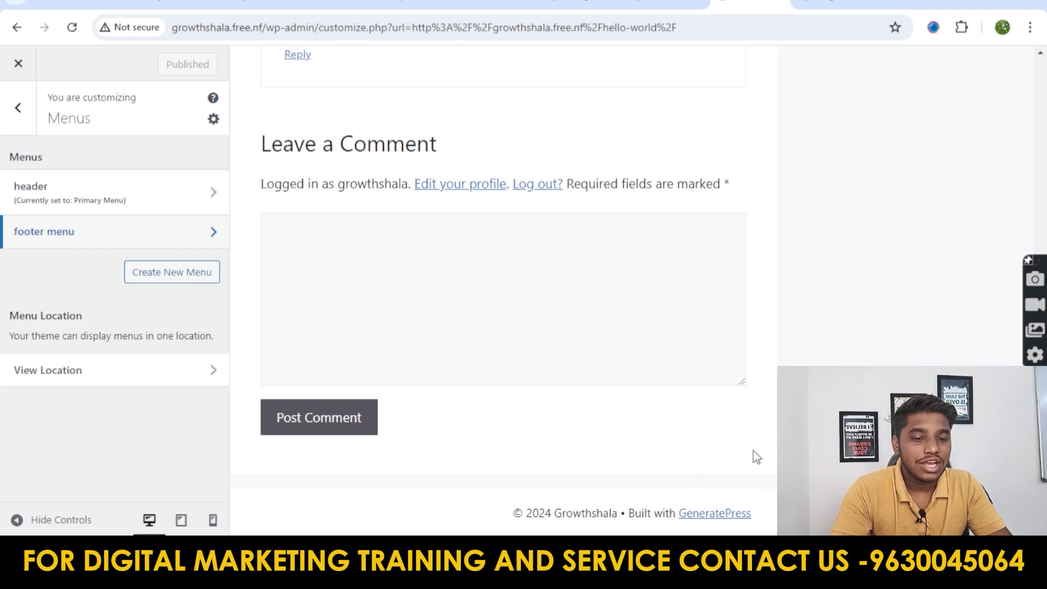
{"action": "scroll", "coordinate": [766, 480], "scroll_direction": "up", "scroll_amount": 8}
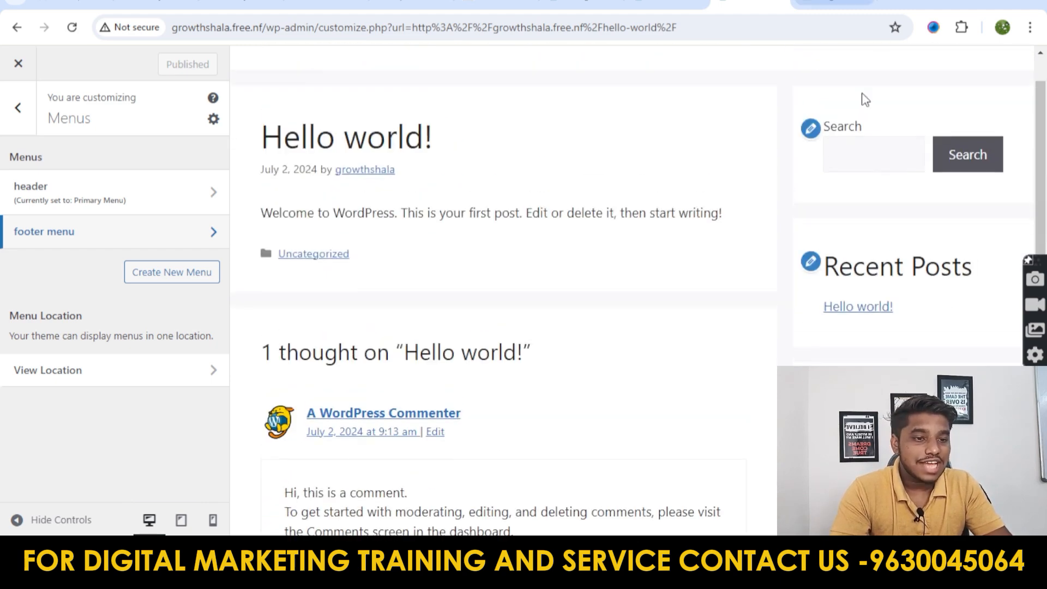
{"action": "scroll", "coordinate": [839, 297], "scroll_direction": "down", "scroll_amount": 1}
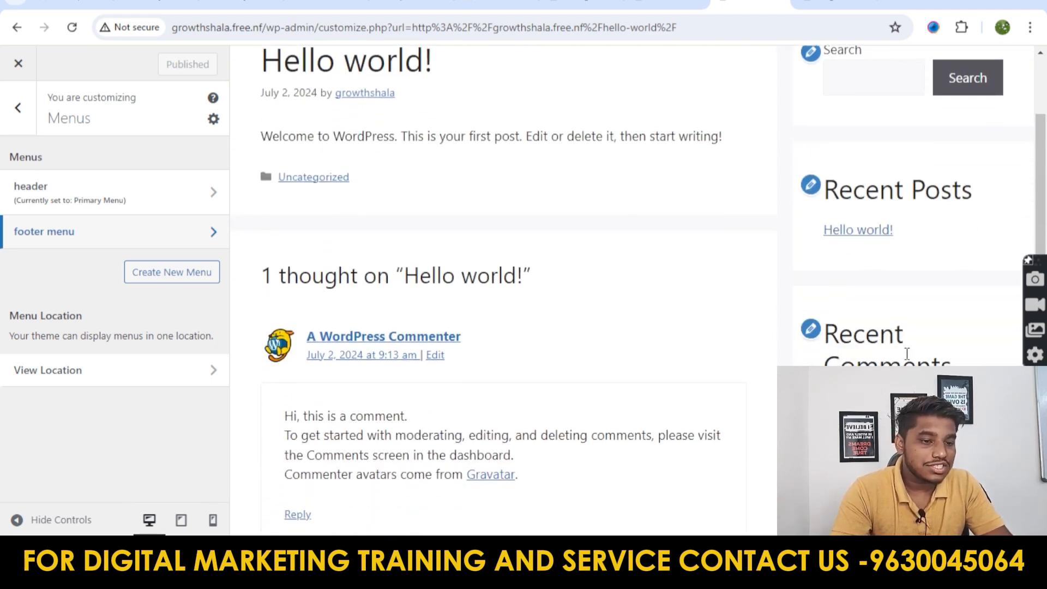
{"action": "scroll", "coordinate": [906, 353], "scroll_direction": "up", "scroll_amount": 3}
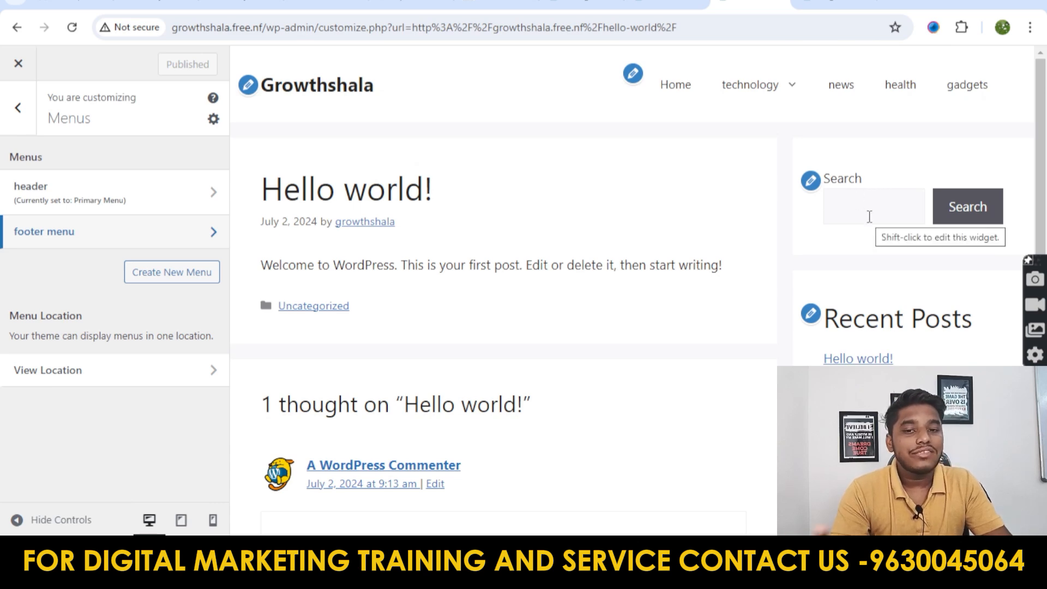
{"action": "scroll", "coordinate": [872, 218], "scroll_direction": "down", "scroll_amount": 6}
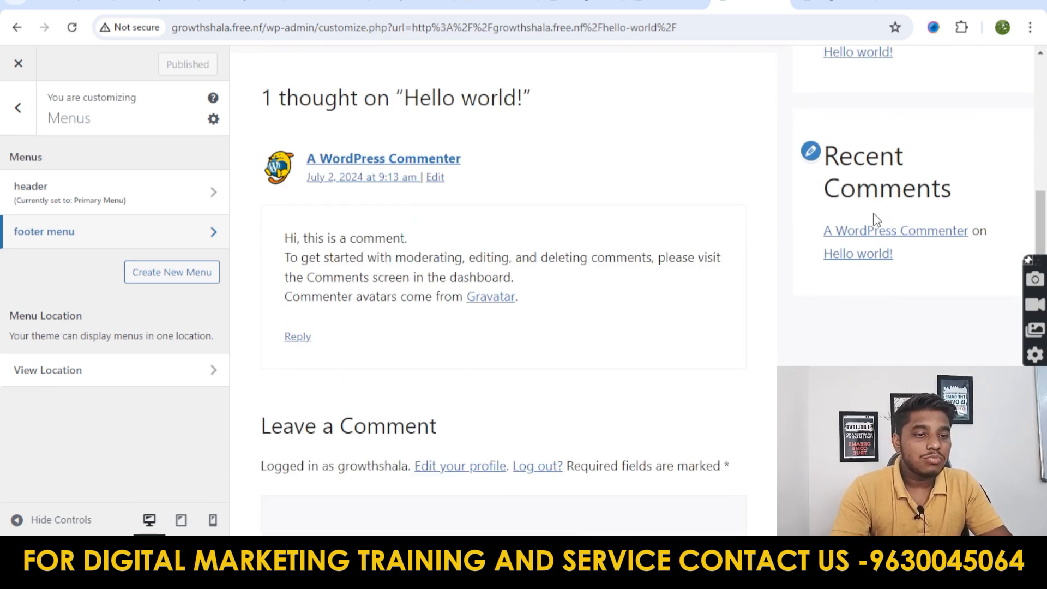
{"action": "scroll", "coordinate": [872, 164], "scroll_direction": "up", "scroll_amount": 8}
Step: Open the Customizer's Widgets settings and look through the available header, sidebar and footer widget areas
{"action": "left_click", "coordinate": [18, 108]}
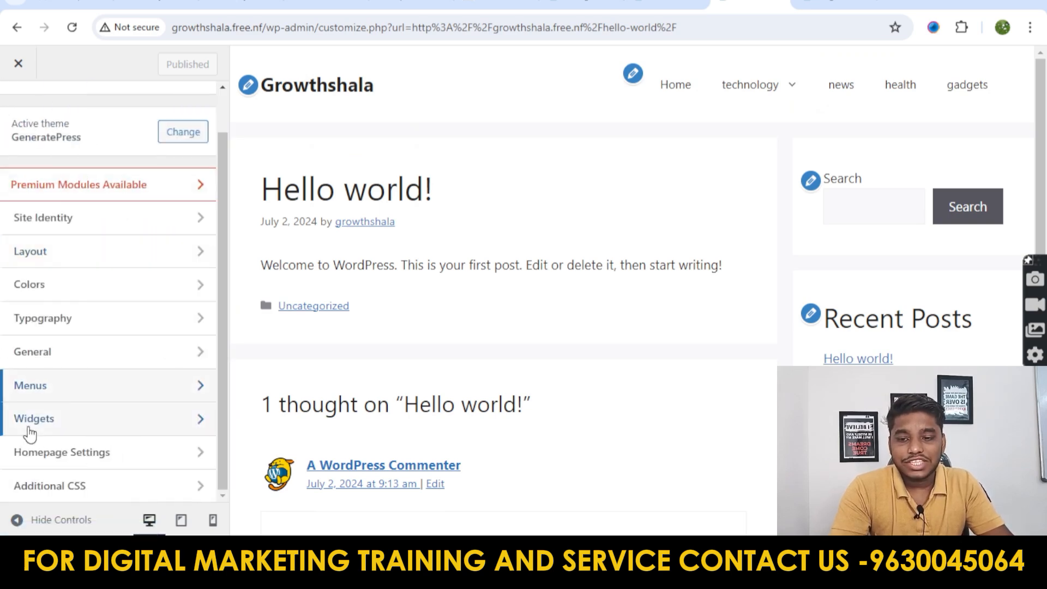
{"action": "left_click", "coordinate": [56, 424]}
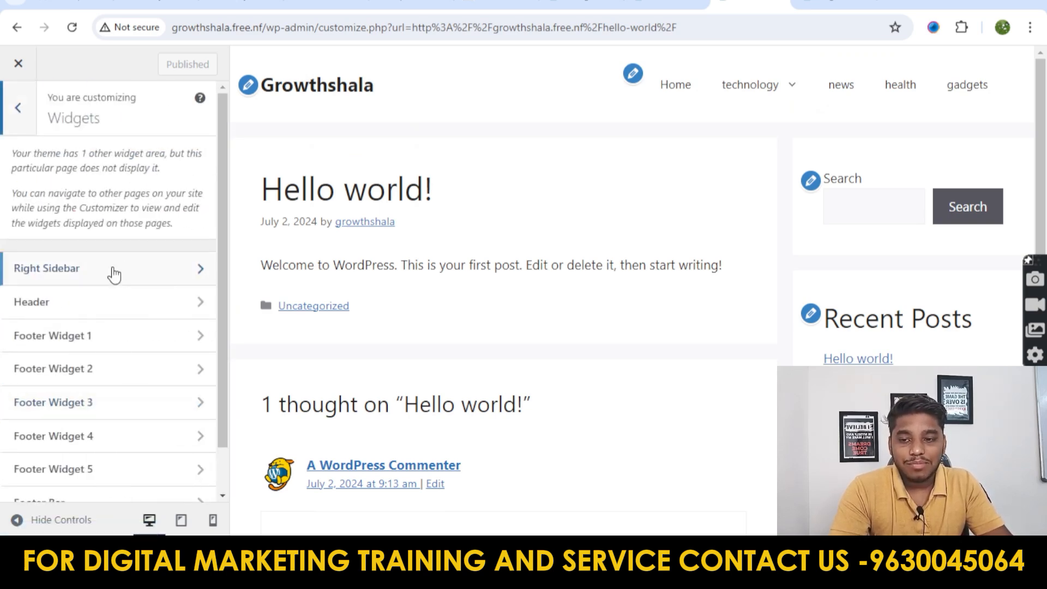
{"action": "scroll", "coordinate": [98, 288], "scroll_direction": "down", "scroll_amount": 1}
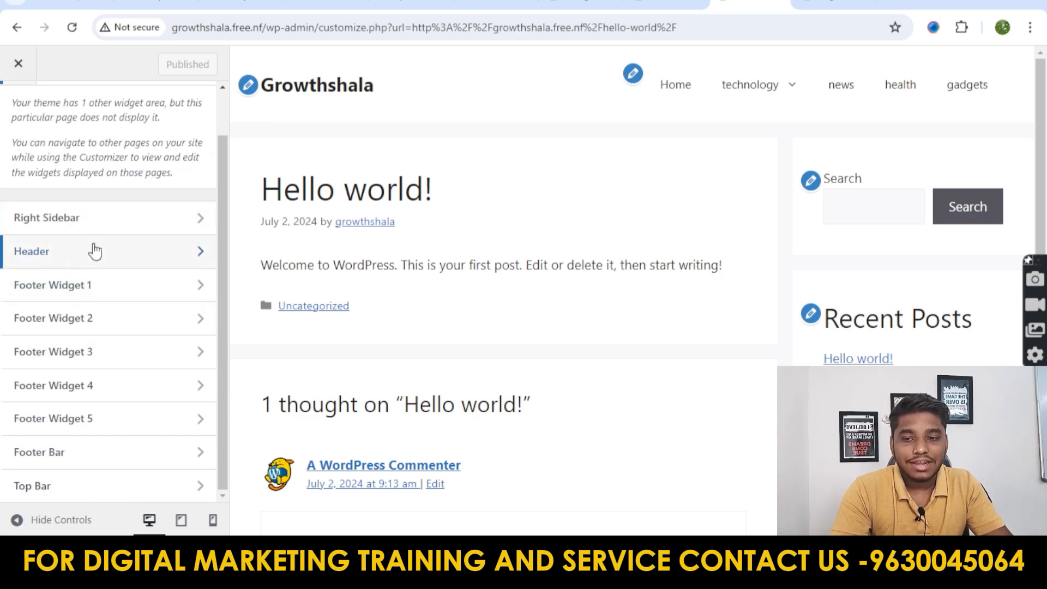
{"action": "scroll", "coordinate": [1002, 145], "scroll_direction": "down", "scroll_amount": 1}
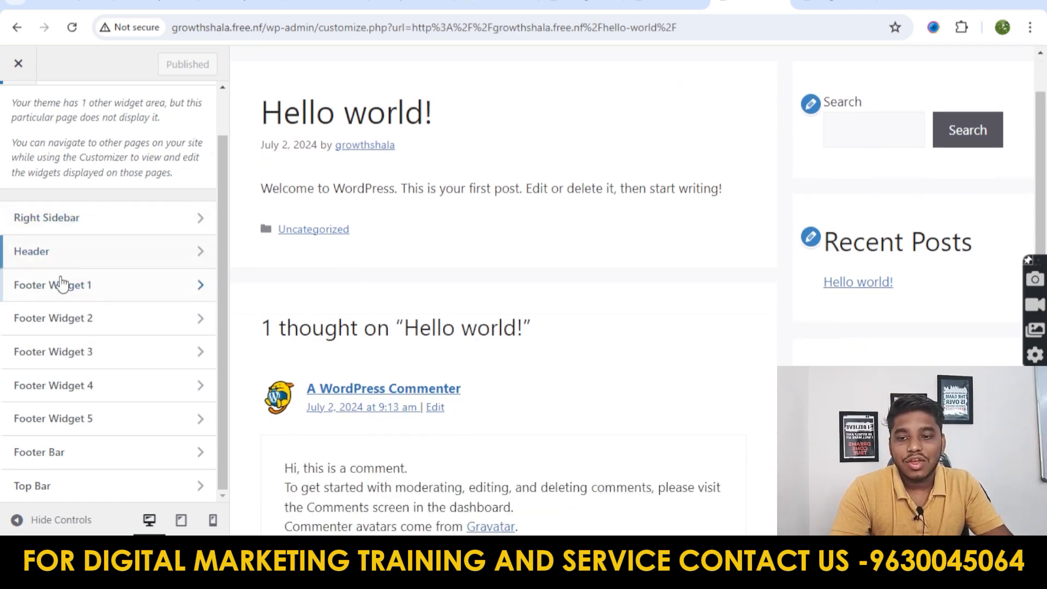